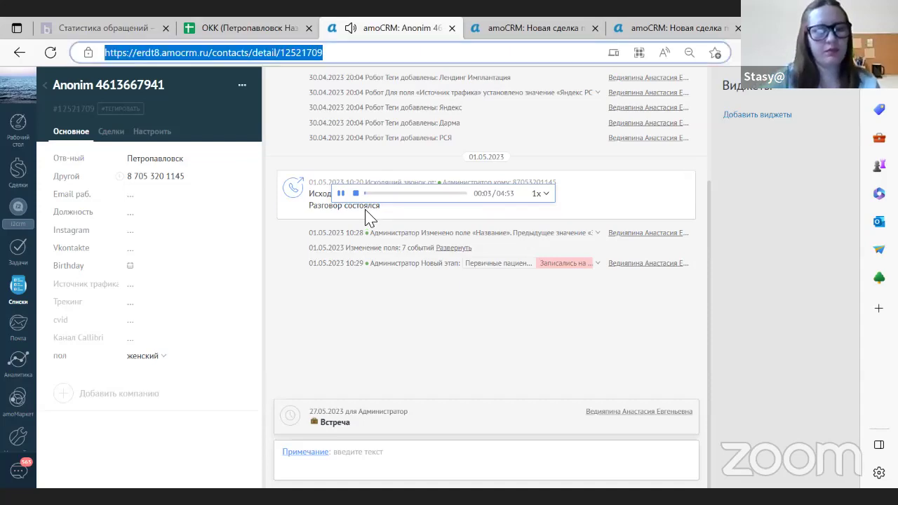
In the ОКК spreadsheet, paste the copied contact link into the deal link cell of row 757 and choose the administrator's name
{"action": "left_click", "coordinate": [242, 28]}
{"action": "left_click", "coordinate": [62, 191]}
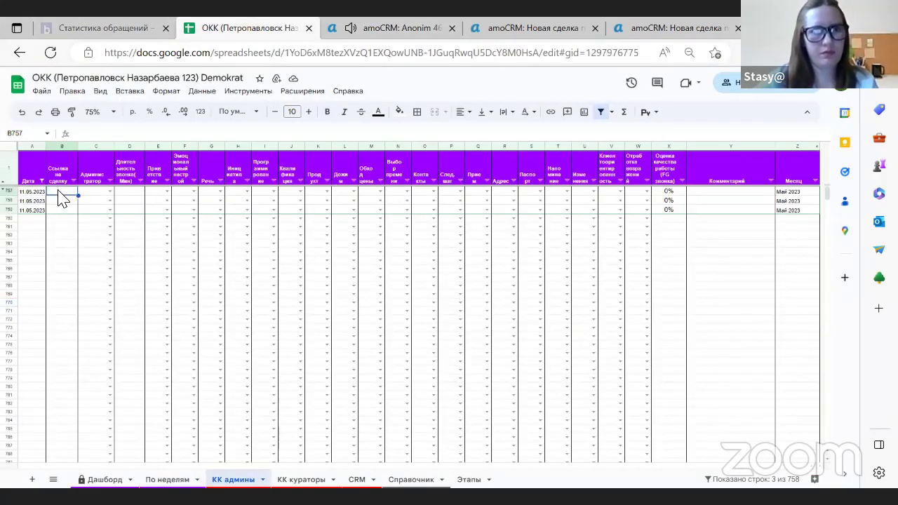
{"action": "key", "text": "ctrl+v"}
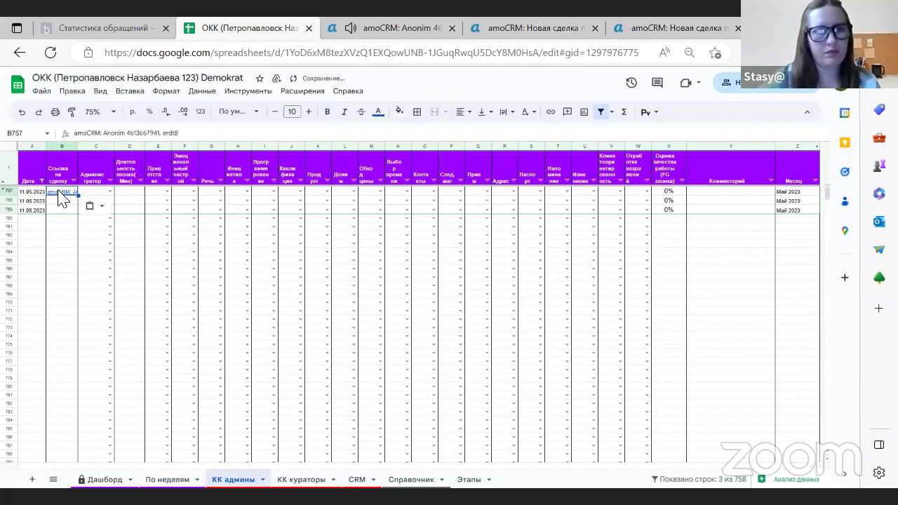
{"action": "left_click", "coordinate": [110, 192]}
{"action": "left_click", "coordinate": [101, 247]}
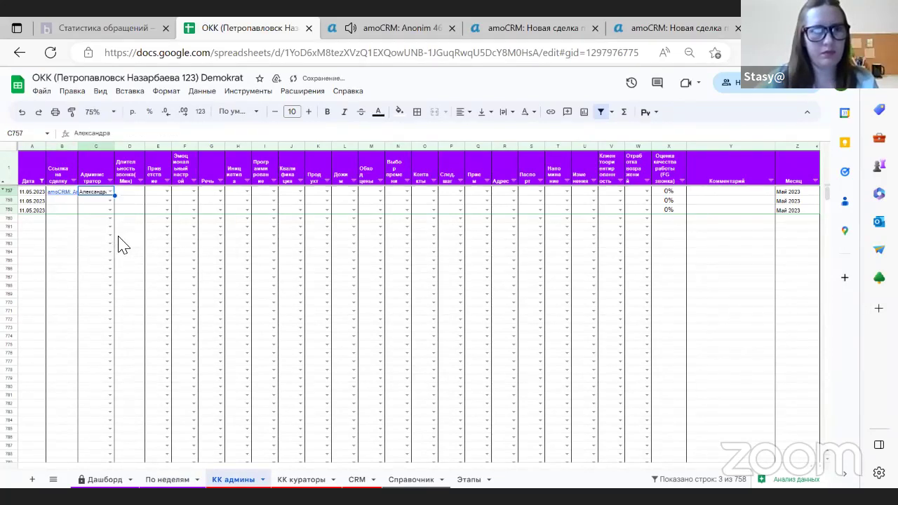
Check the call recording's length in amoCRM and enter 4:53 as the call duration in row 757
{"action": "left_click", "coordinate": [400, 27]}
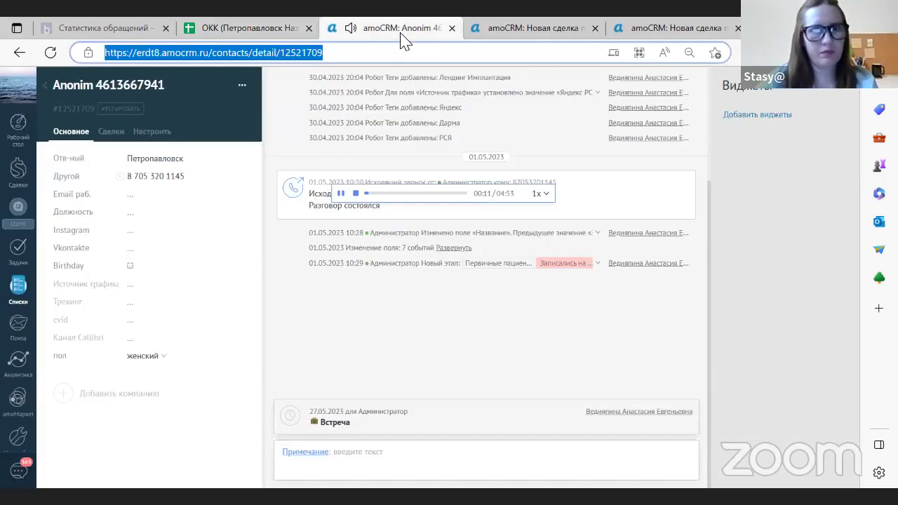
{"action": "left_click", "coordinate": [227, 28]}
{"action": "left_click", "coordinate": [133, 194]}
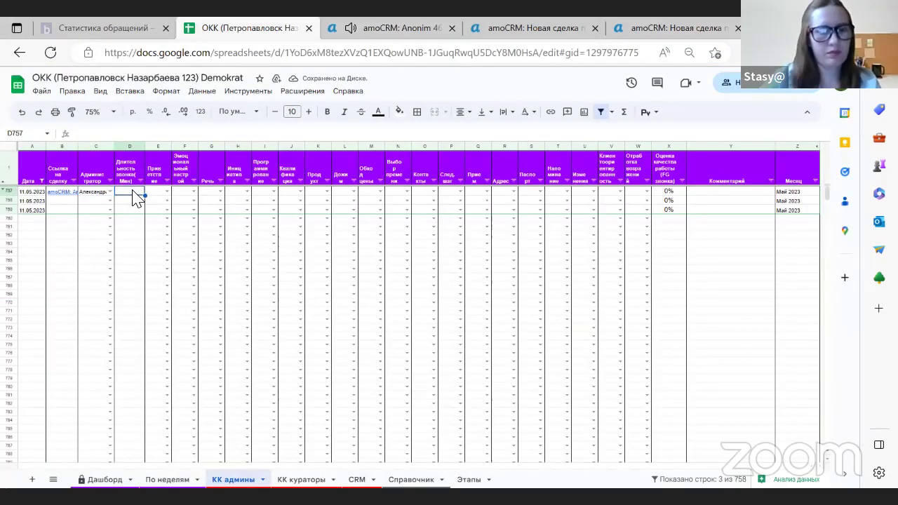
{"action": "type", "text": "4:53"}
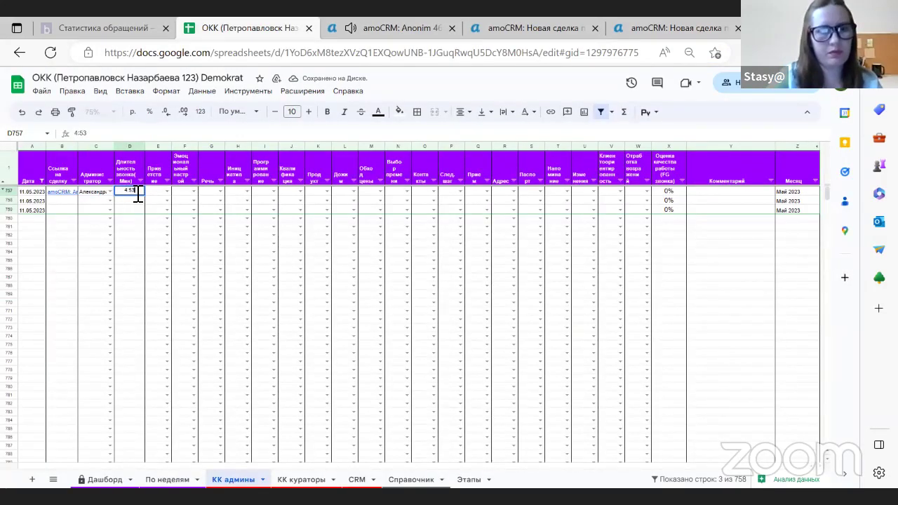
{"action": "key", "text": "Return"}
Rate Приветствие, Эмоциональный настрой and Речь as ДА in row 757
{"action": "left_click", "coordinate": [166, 194]}
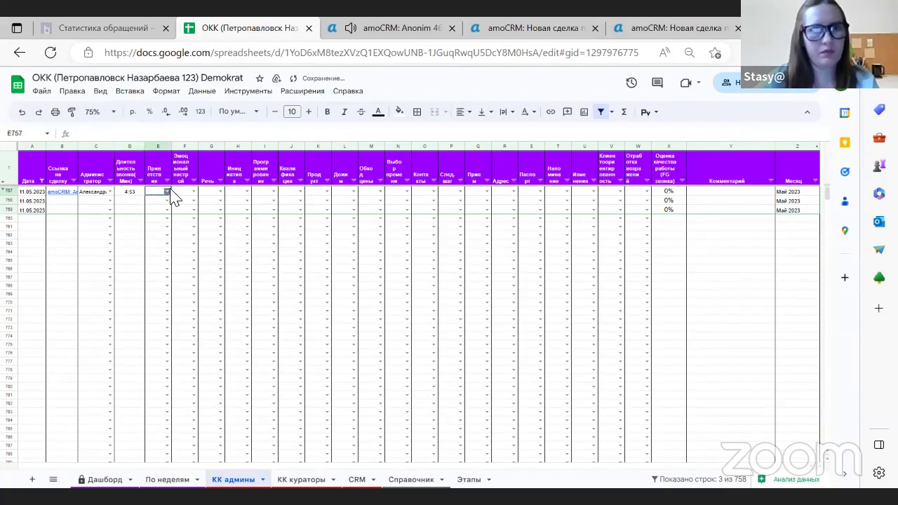
{"action": "left_click", "coordinate": [163, 202]}
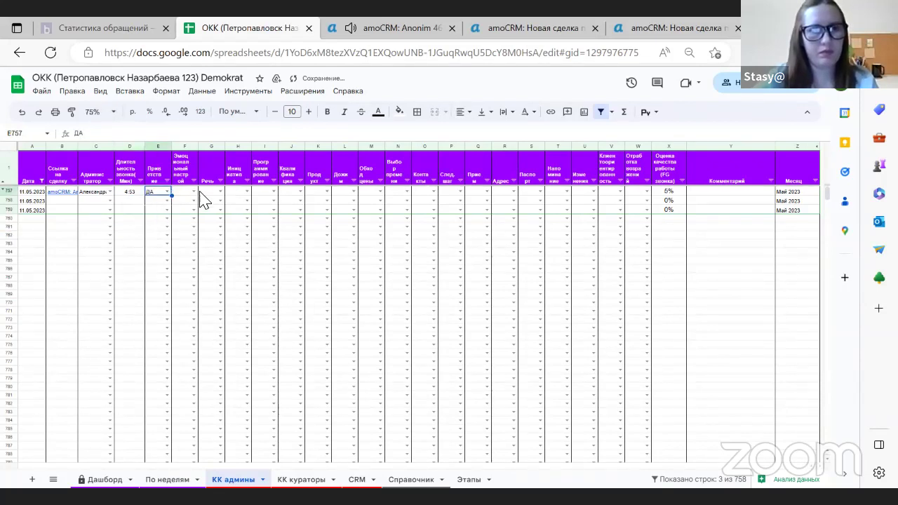
{"action": "left_click", "coordinate": [194, 192]}
{"action": "left_click", "coordinate": [199, 202]}
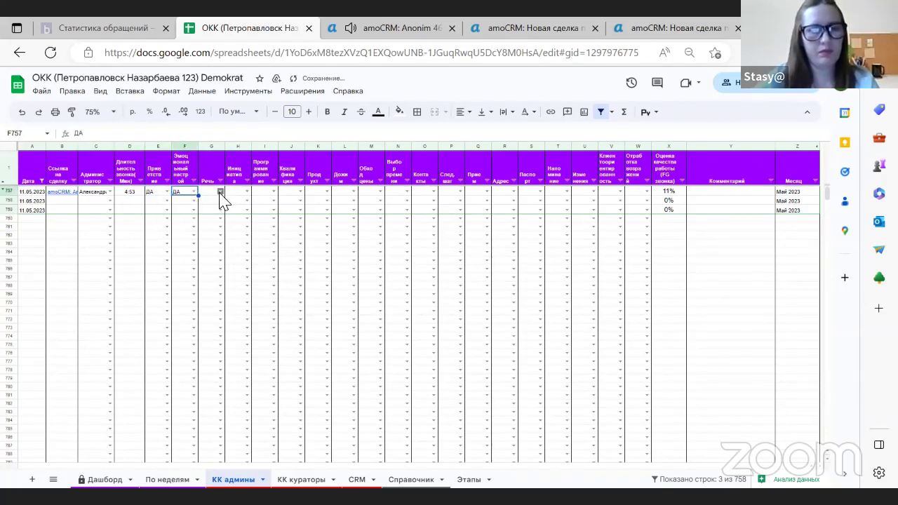
{"action": "left_click", "coordinate": [221, 194]}
{"action": "left_click", "coordinate": [223, 203]}
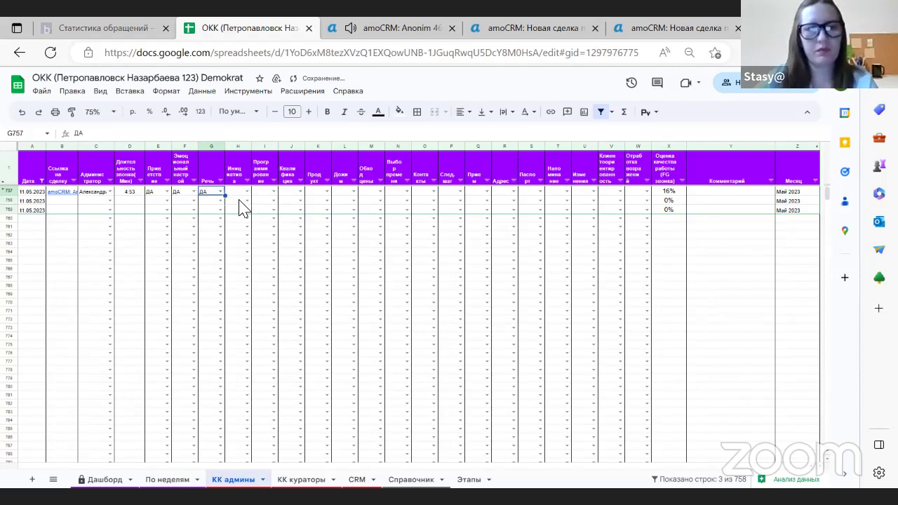
Rate Программирование as ДА and Инициатива as "Не удается определить" in row 757
{"action": "left_click", "coordinate": [273, 192]}
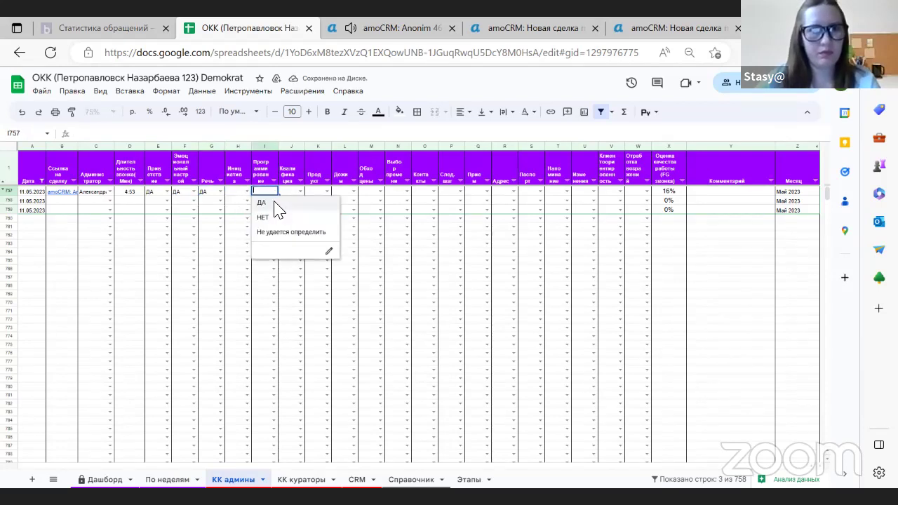
{"action": "left_click", "coordinate": [266, 203]}
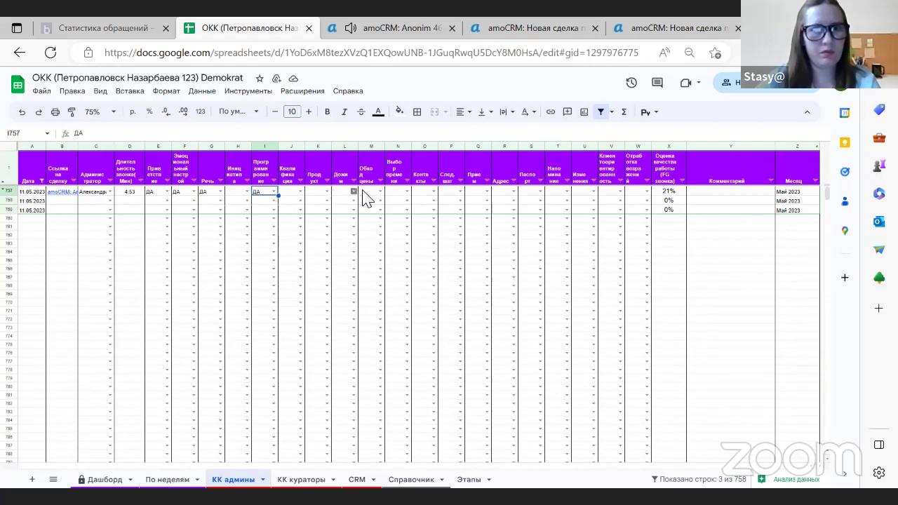
{"action": "left_click", "coordinate": [249, 193]}
{"action": "left_click", "coordinate": [257, 239]}
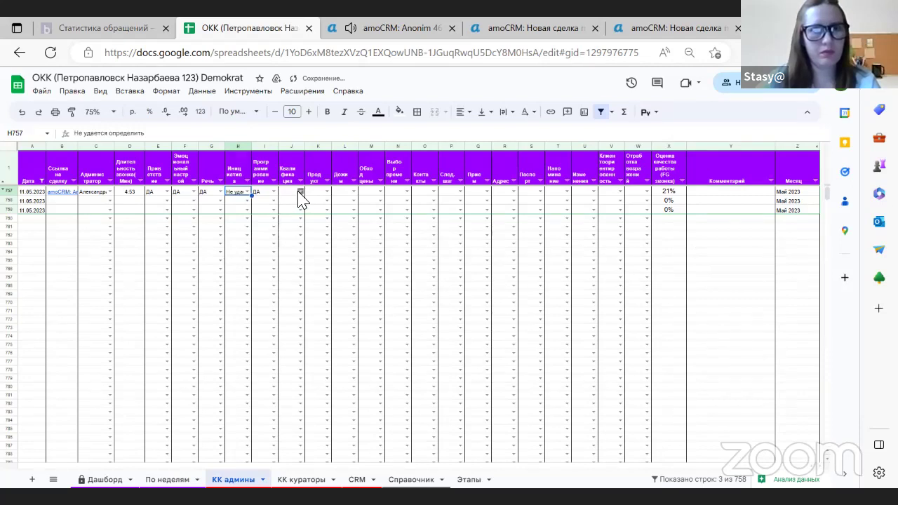
Rate Продукт and Дожим as ДА and Квалификация as "Не удается определить" in row 757
{"action": "left_click", "coordinate": [326, 193]}
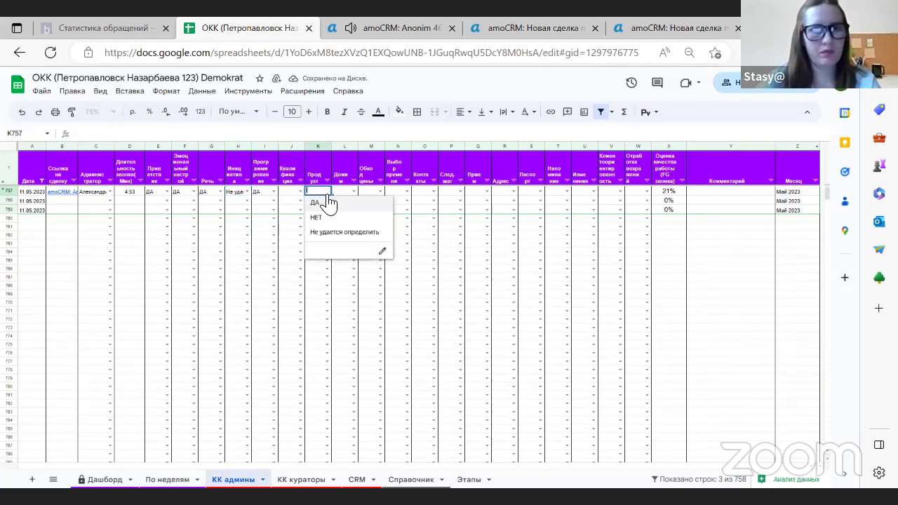
{"action": "left_click", "coordinate": [327, 203]}
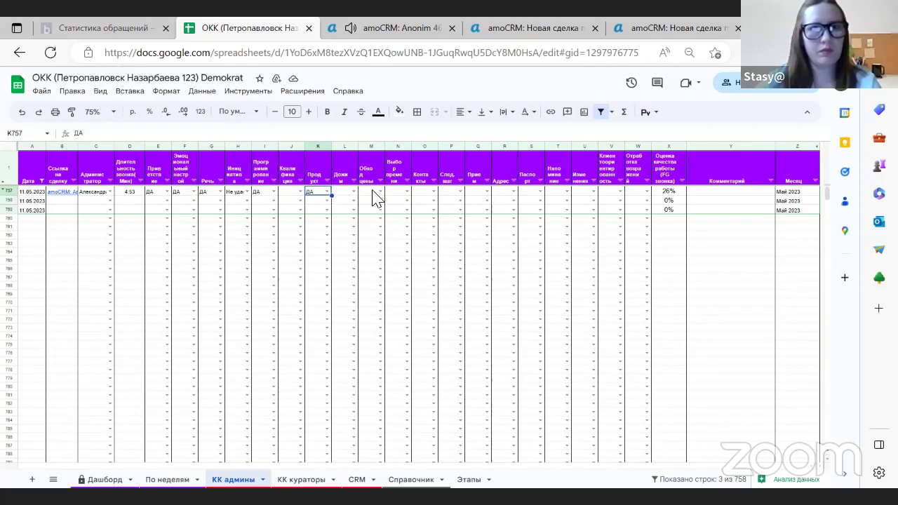
{"action": "left_click", "coordinate": [353, 193]}
{"action": "left_click", "coordinate": [345, 203]}
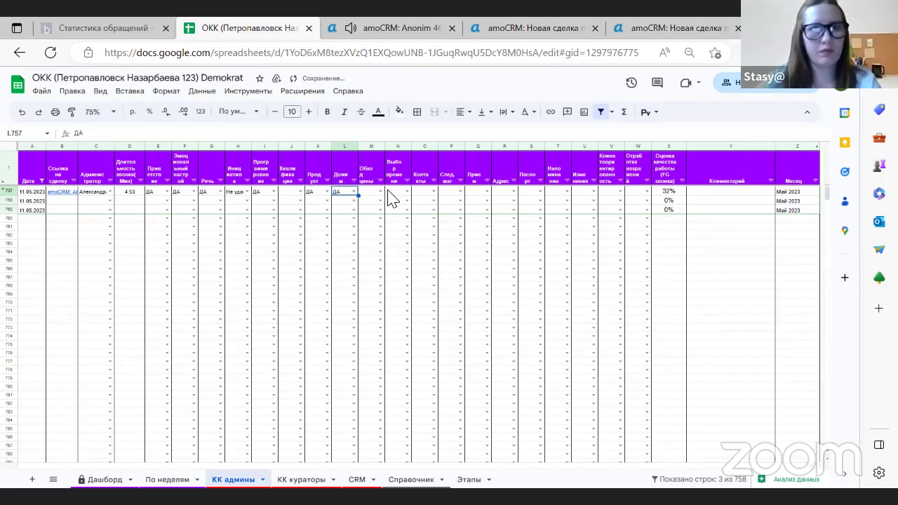
{"action": "left_click", "coordinate": [300, 192]}
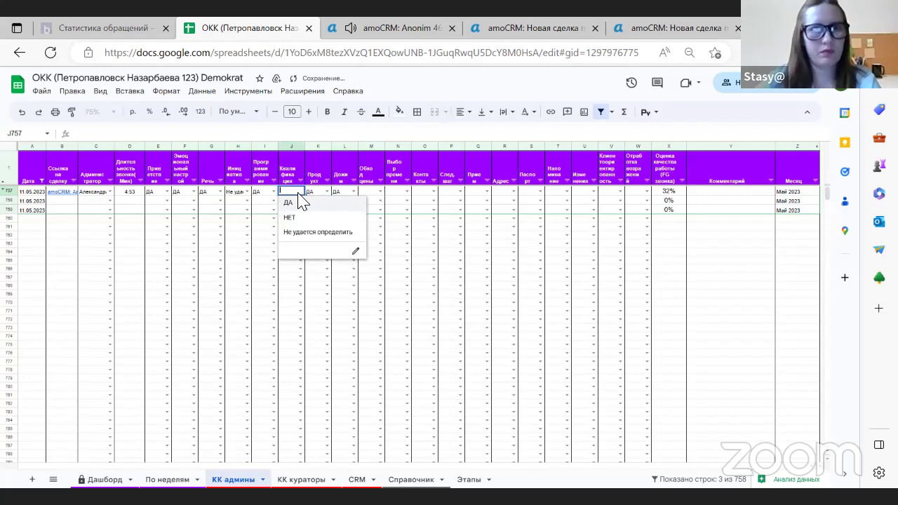
{"action": "left_click", "coordinate": [301, 233]}
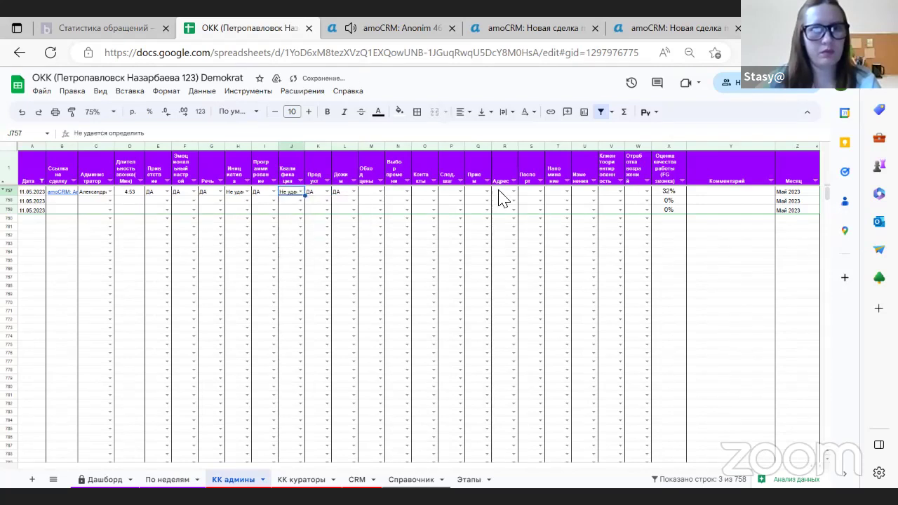
Rate Выбор времени as ДА and change the Квалификация rating to ДА in row 757
{"action": "left_click", "coordinate": [409, 191]}
{"action": "left_click", "coordinate": [404, 203]}
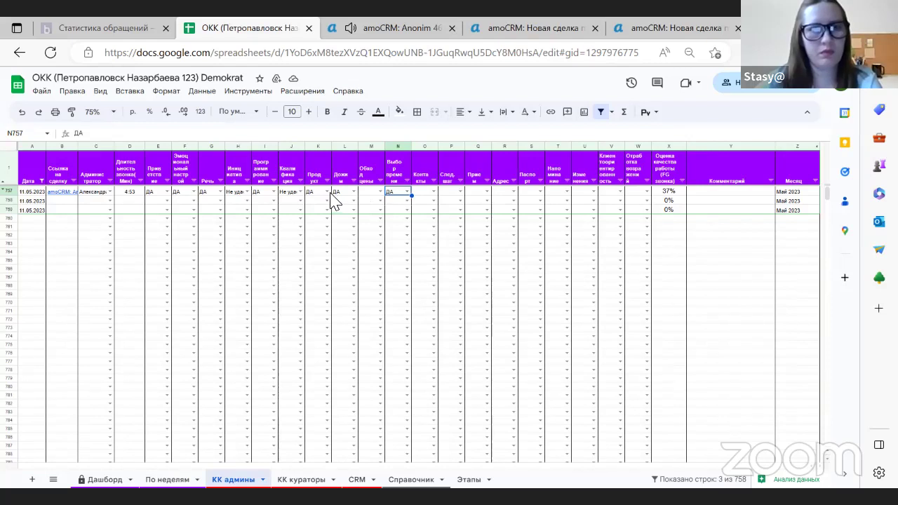
{"action": "left_click", "coordinate": [300, 191]}
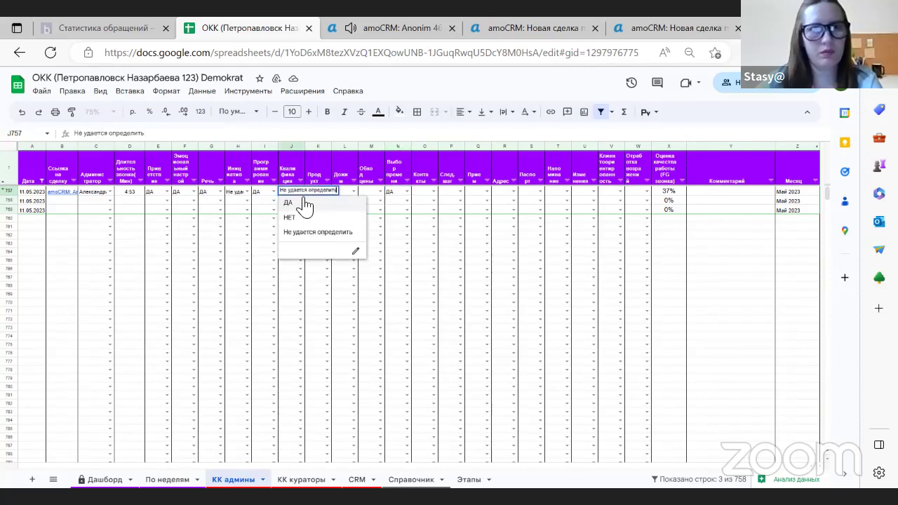
{"action": "left_click", "coordinate": [302, 203]}
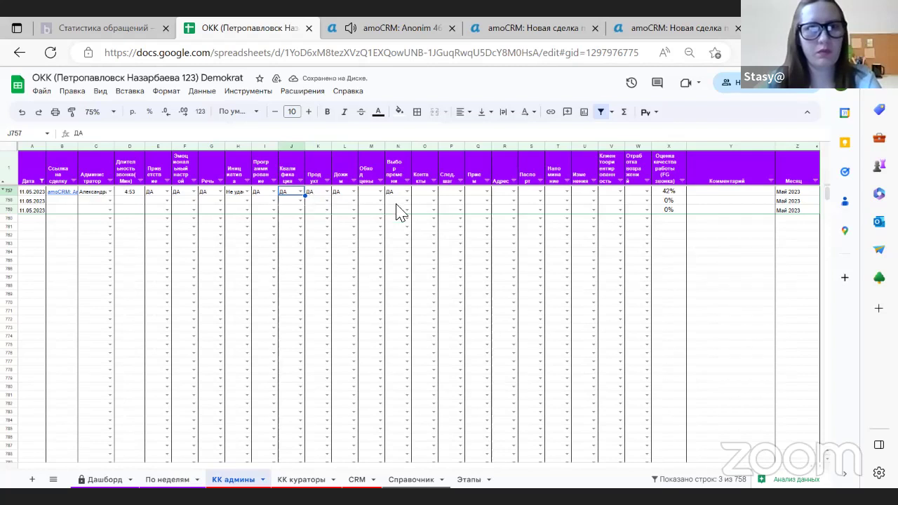
Rate Адрес, Контакты and След. шаг as ДА in row 757
{"action": "left_click", "coordinate": [513, 192]}
{"action": "left_click", "coordinate": [516, 203]}
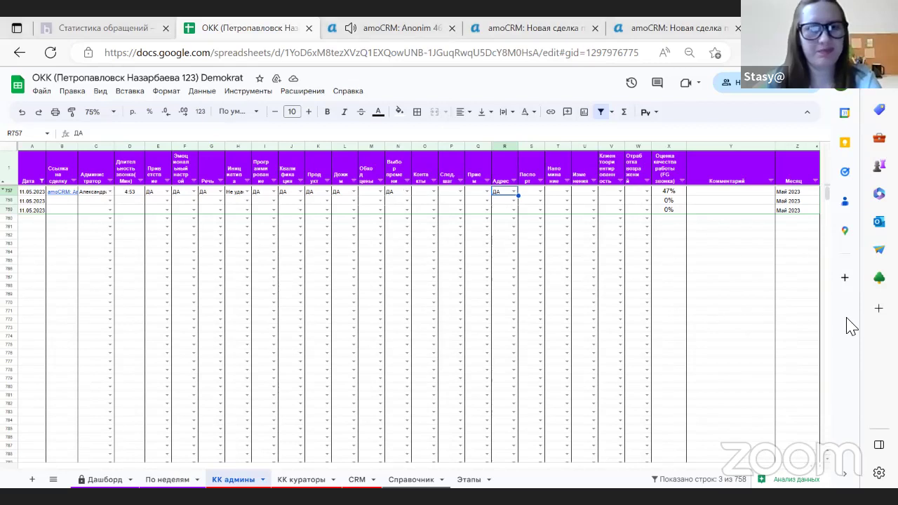
{"action": "left_click", "coordinate": [434, 191]}
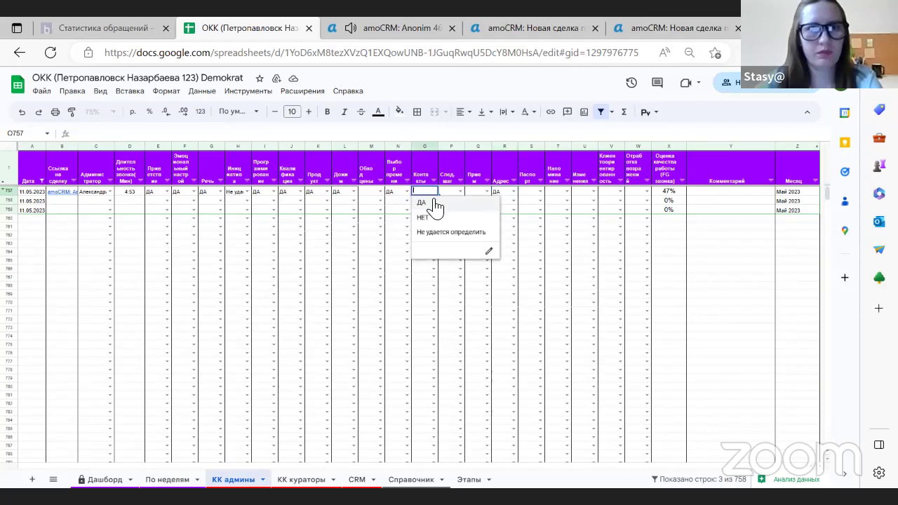
{"action": "left_click", "coordinate": [433, 203]}
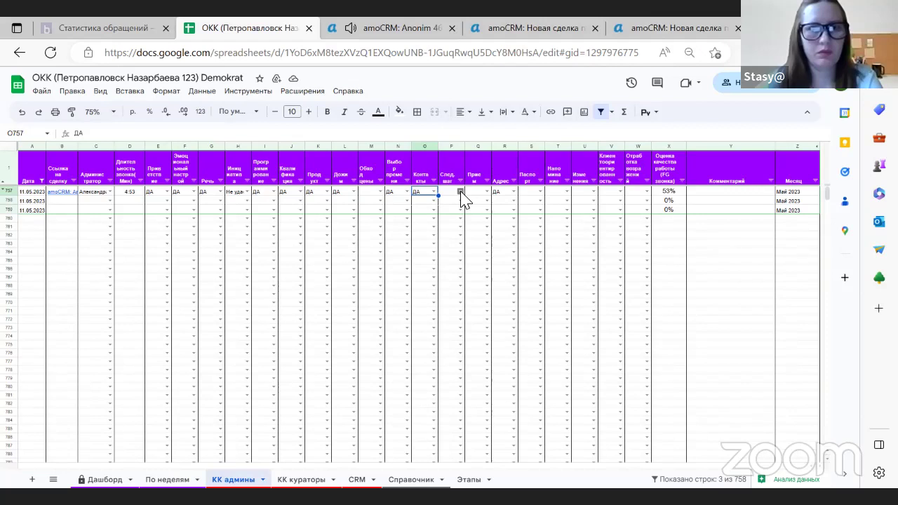
{"action": "left_click", "coordinate": [460, 192]}
{"action": "left_click", "coordinate": [449, 203]}
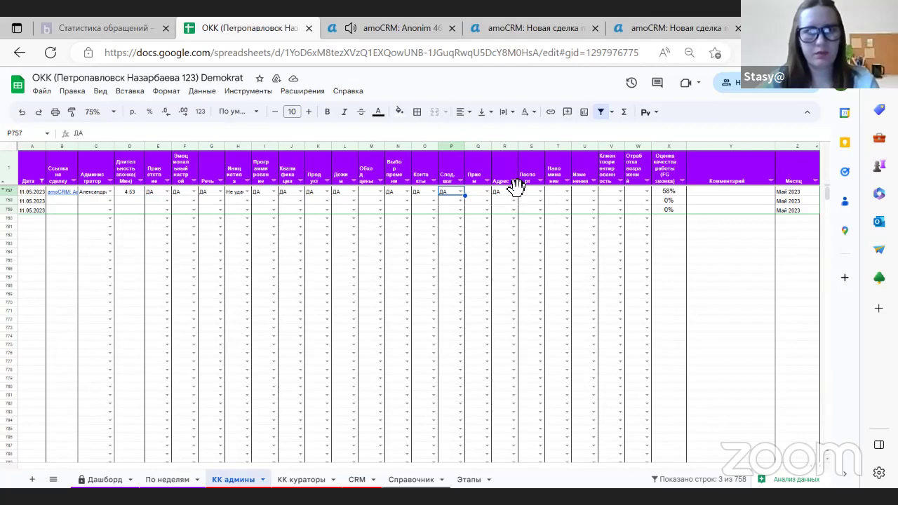
Enter the comment "инициатива у пациента задает вопросы, работать с перехватом" for row 757
{"action": "left_click", "coordinate": [707, 194]}
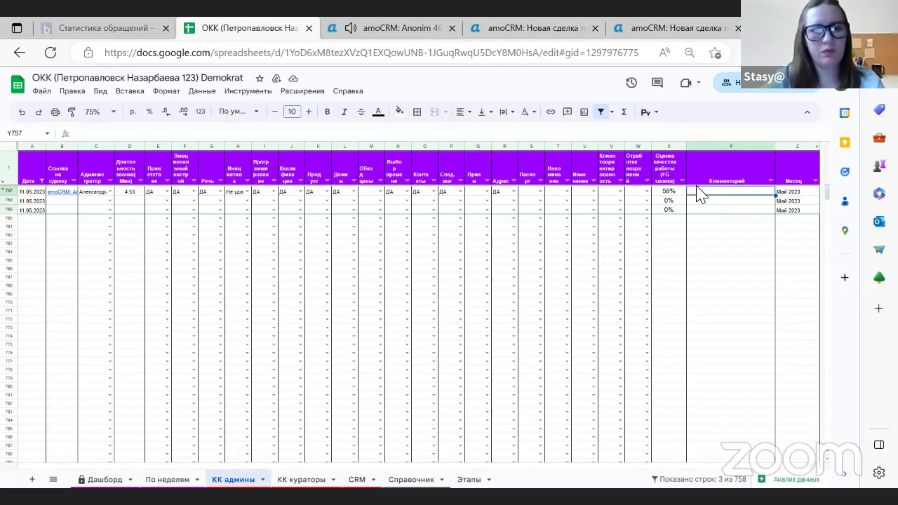
{"action": "type", "text": "н"}
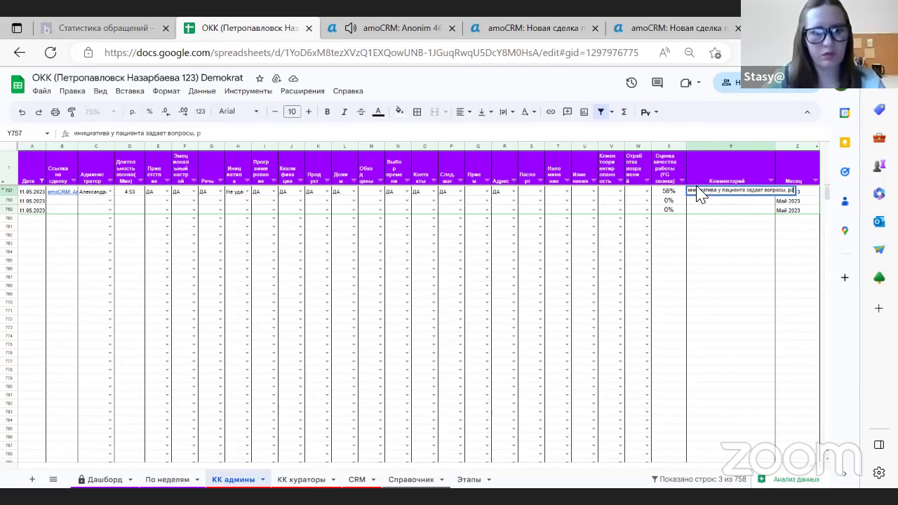
{"action": "type", "text": "аботать спо"}
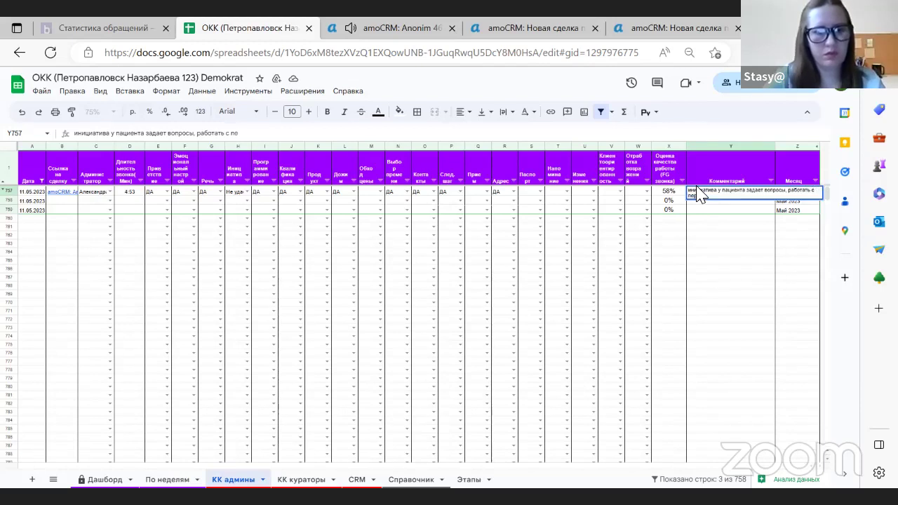
{"action": "type", "text": "рехвато"}
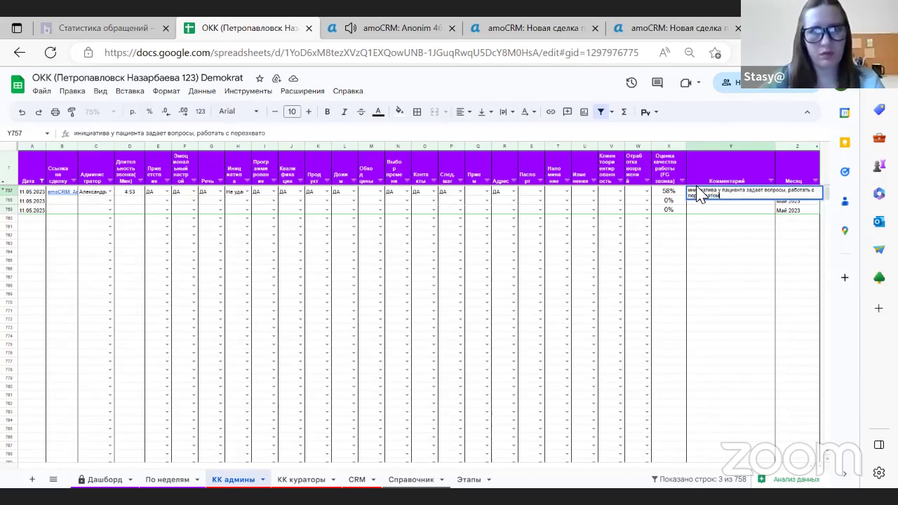
{"action": "type", "text": "м"}
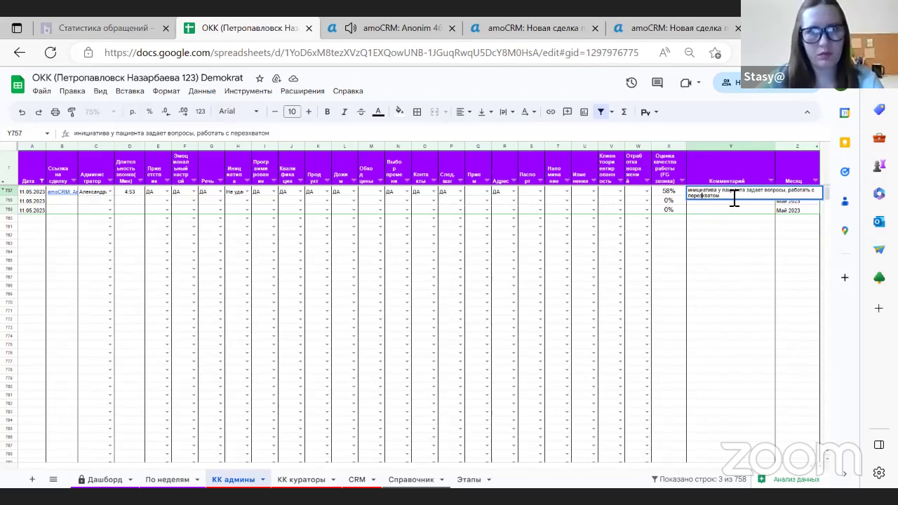
{"action": "left_click", "coordinate": [733, 248]}
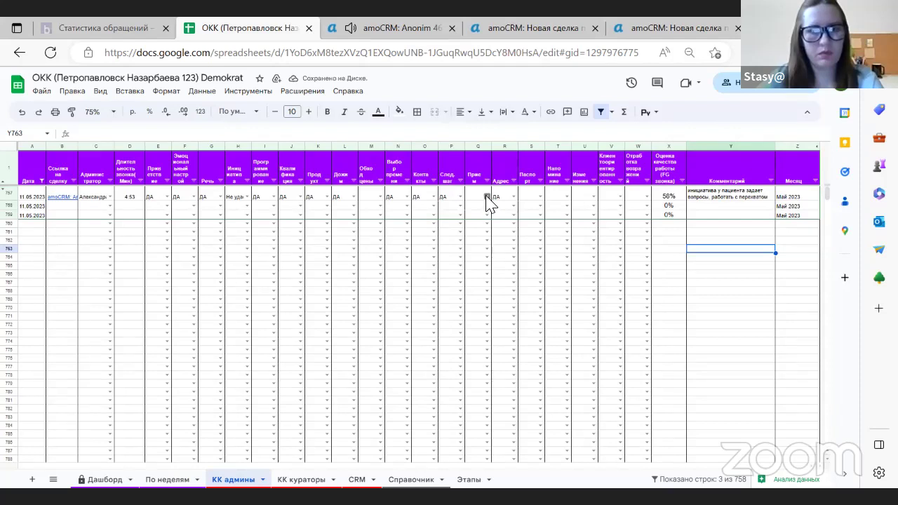
Append ", много консультации по снимку" to the comment in row 757
{"action": "left_click", "coordinate": [729, 198]}
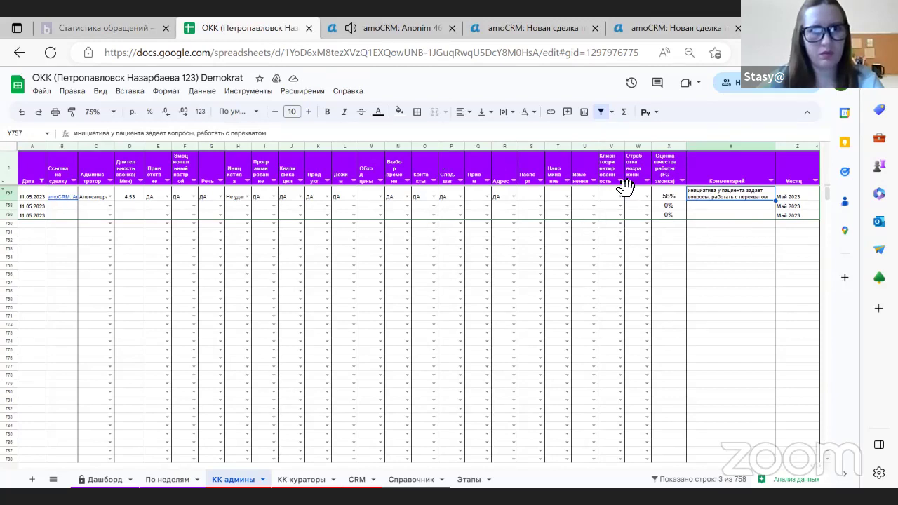
{"action": "left_click", "coordinate": [293, 136]}
{"action": "type", "text": ", много консультации по"}
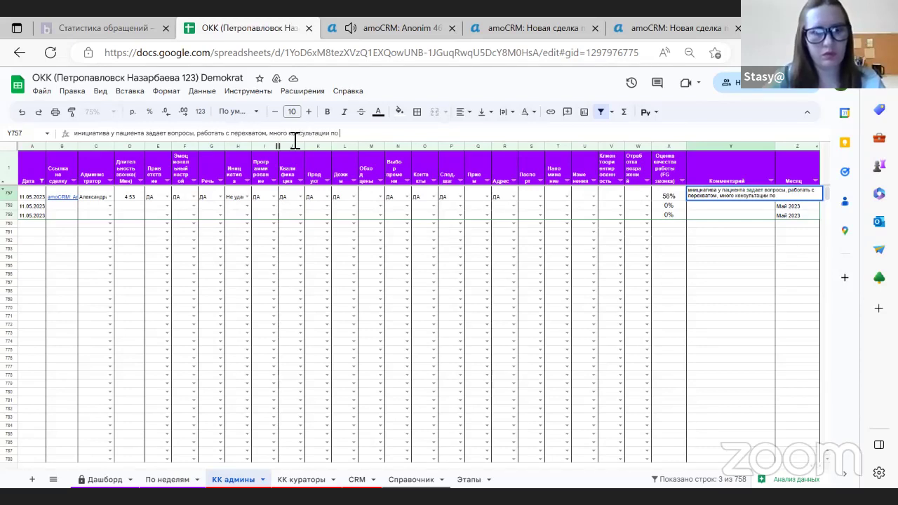
{"action": "type", "text": " снимку"}
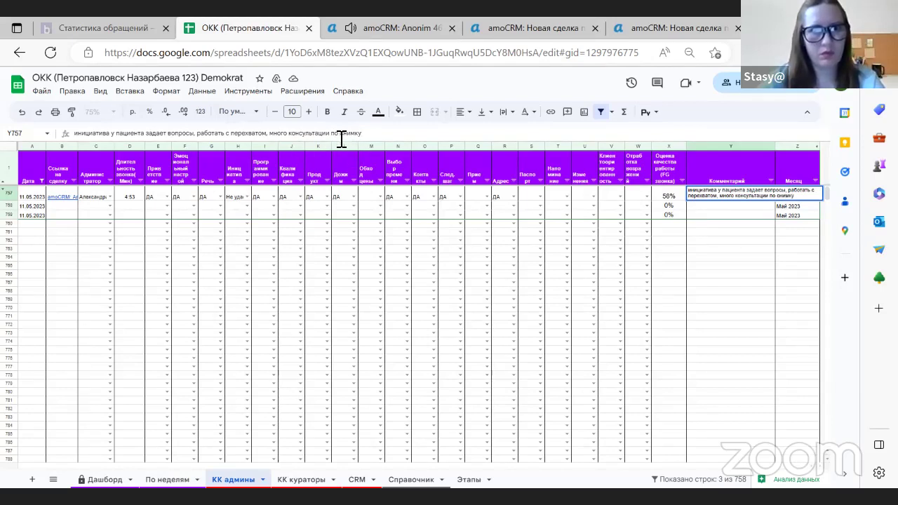
{"action": "left_click", "coordinate": [697, 241]}
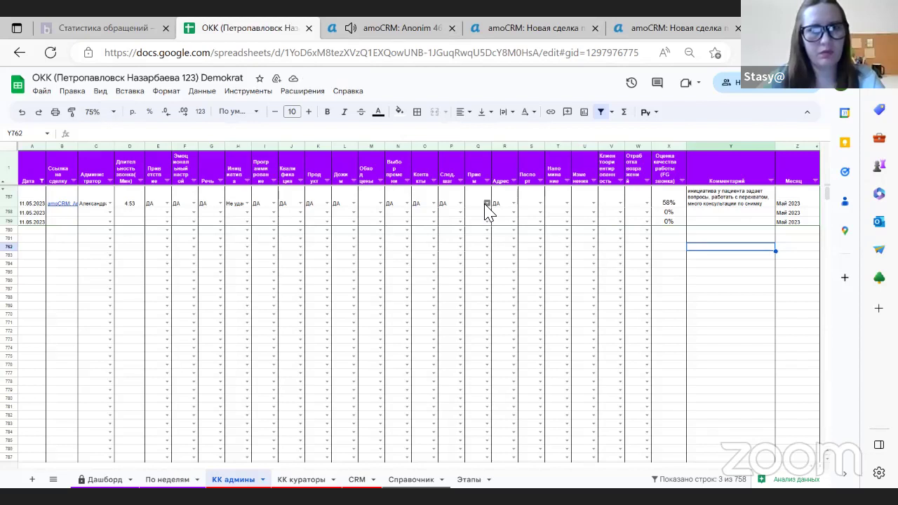
Rate Прием as "Не удается определить" and Изменения as ДА in row 757
{"action": "left_click", "coordinate": [485, 204]}
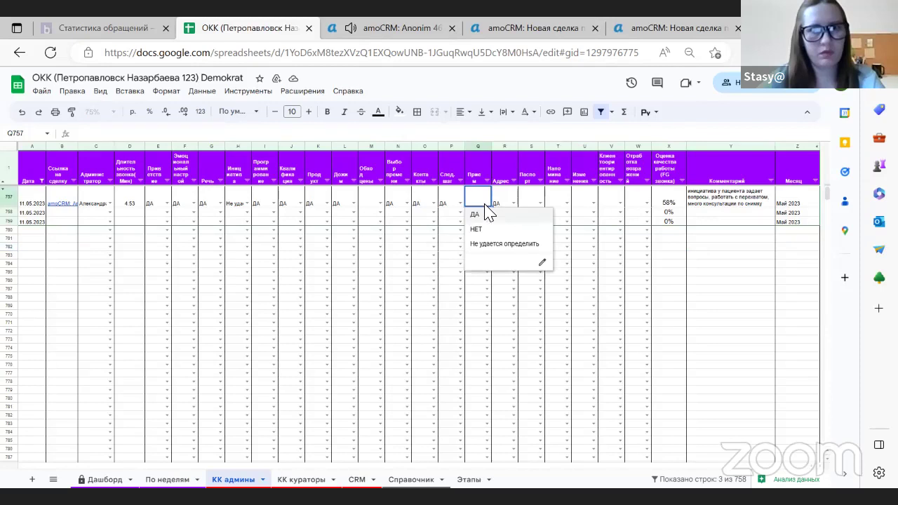
{"action": "left_click", "coordinate": [505, 243]}
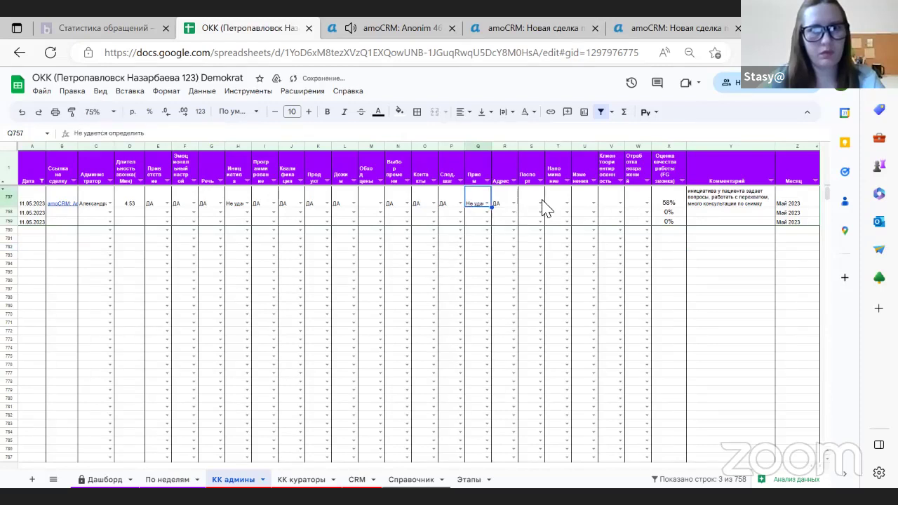
{"action": "left_click", "coordinate": [594, 205]}
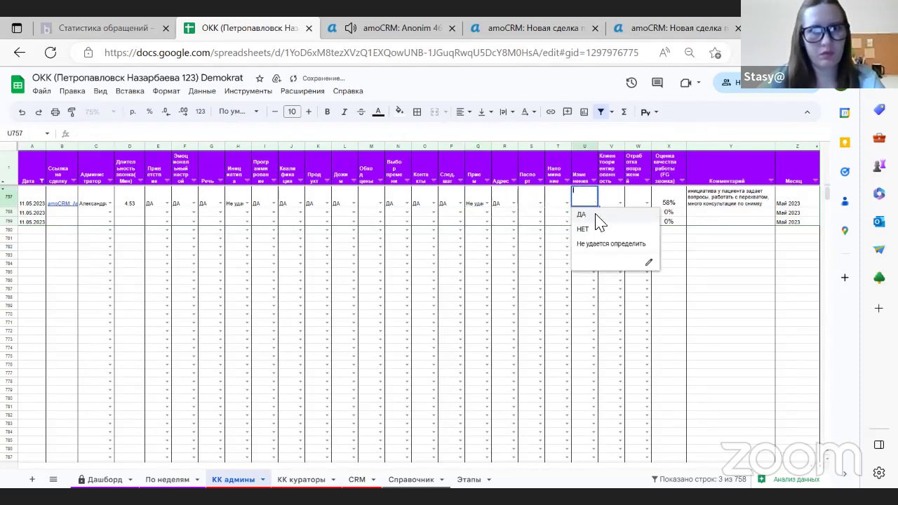
{"action": "left_click", "coordinate": [595, 216]}
Rate Паспорт, Напоминание and Клиентоориентированность as ДА in row 757
{"action": "left_click", "coordinate": [540, 205]}
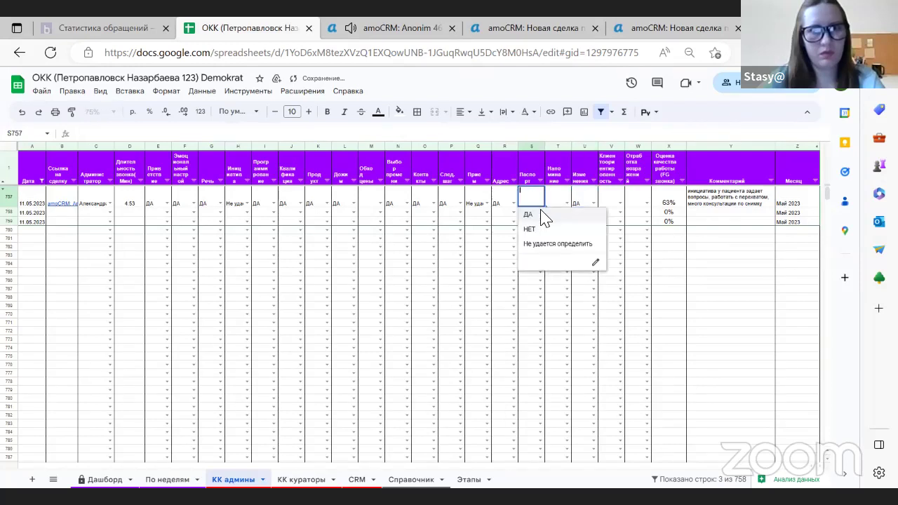
{"action": "left_click", "coordinate": [544, 216]}
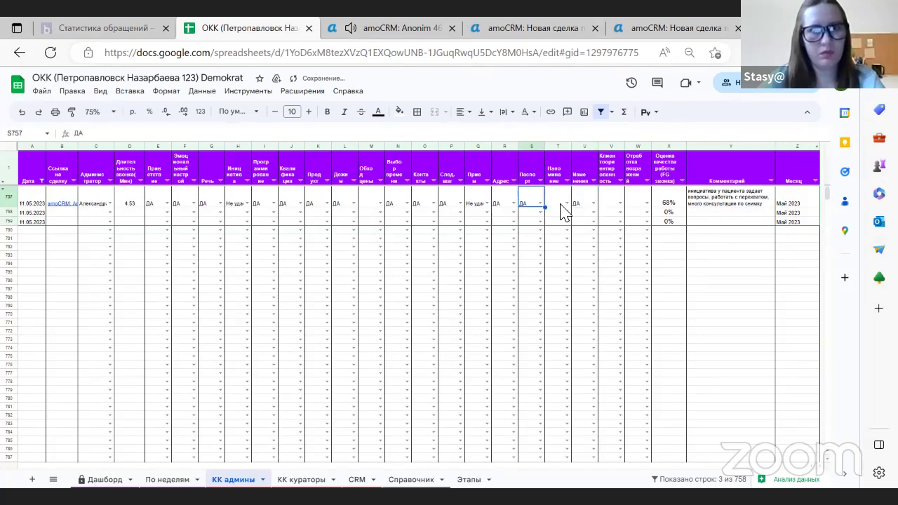
{"action": "left_click", "coordinate": [566, 205]}
{"action": "left_click", "coordinate": [568, 218]}
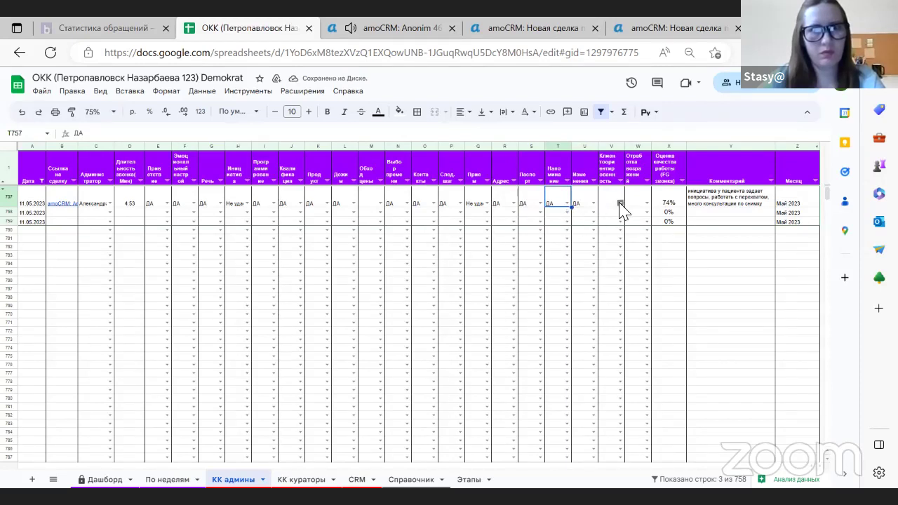
{"action": "left_click", "coordinate": [620, 204]}
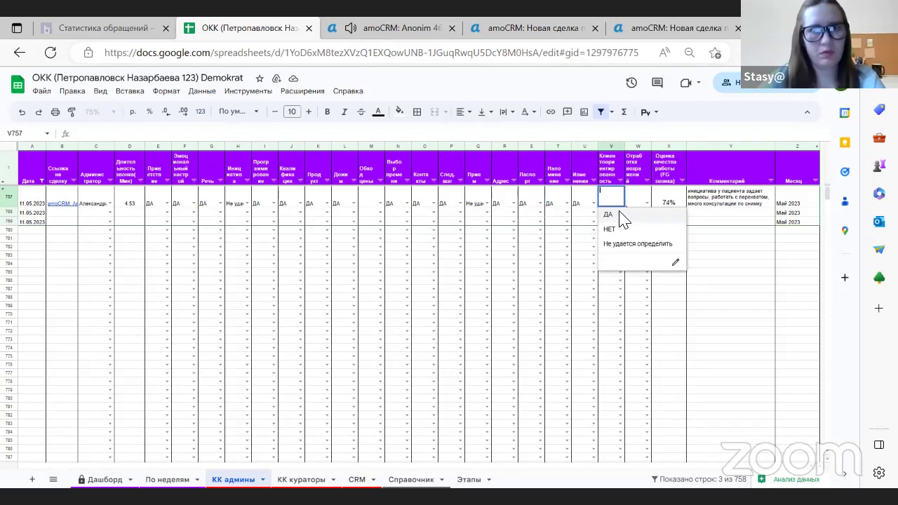
{"action": "left_click", "coordinate": [620, 213]}
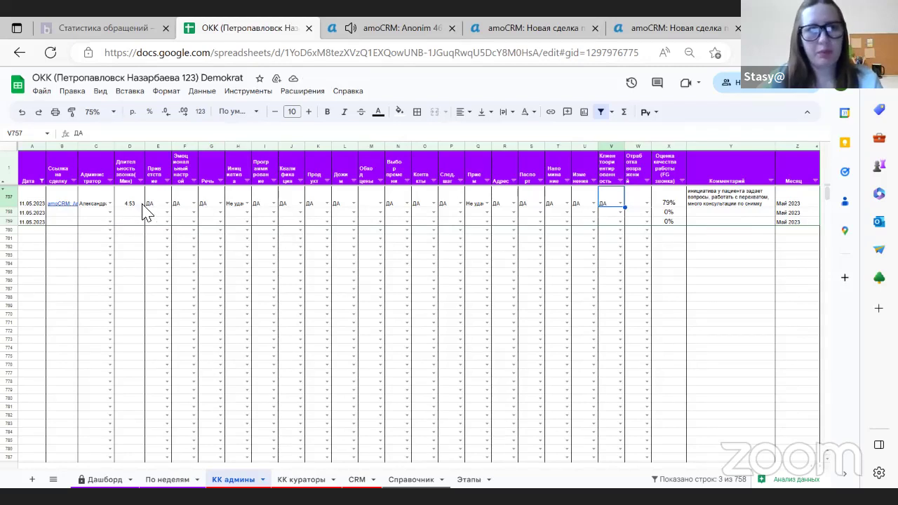
Switch to the anonymous contact in amoCRM and open its linked deal, signing in again with the filled-in credentials
{"action": "mouse_move", "coordinate": [64, 202]}
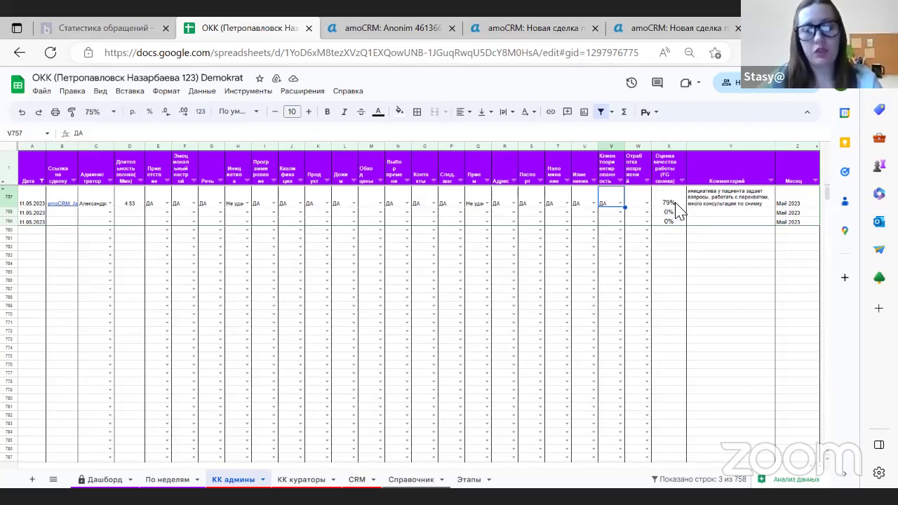
{"action": "left_click", "coordinate": [383, 22]}
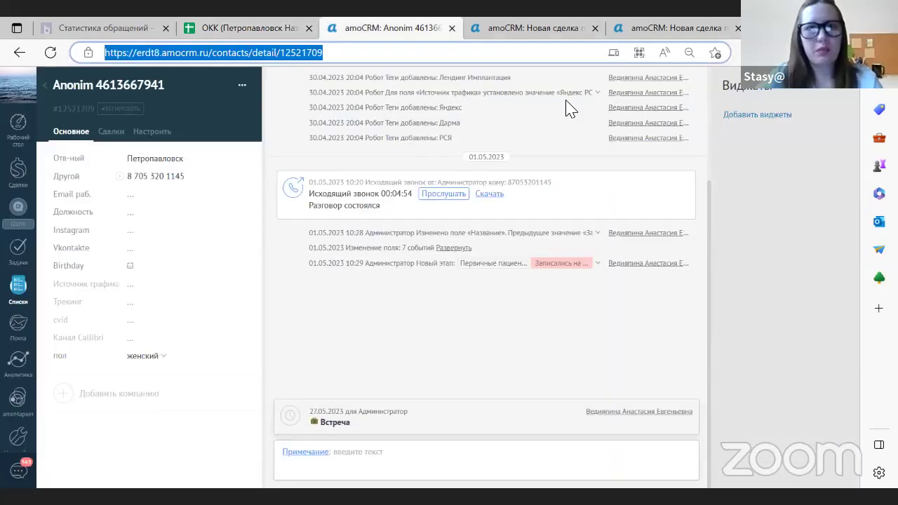
{"action": "left_click", "coordinate": [112, 132]}
{"action": "left_click", "coordinate": [141, 176]}
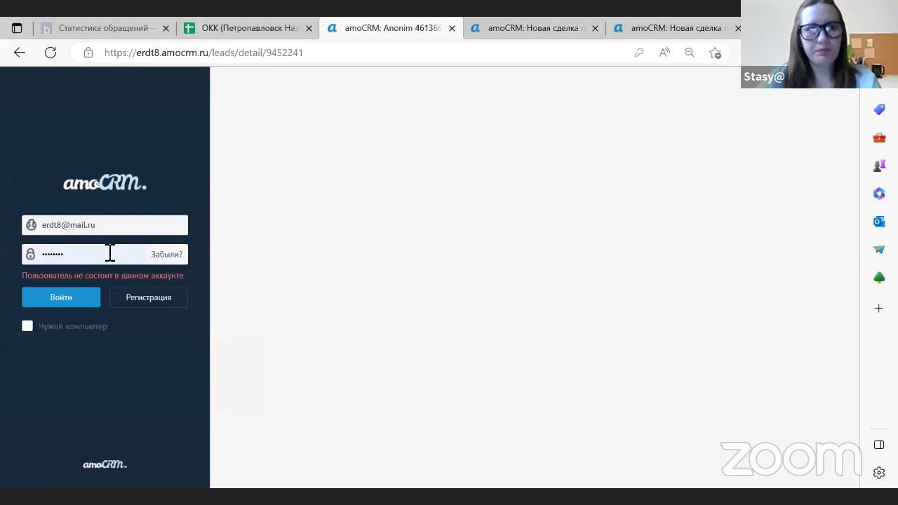
{"action": "left_click", "coordinate": [62, 303]}
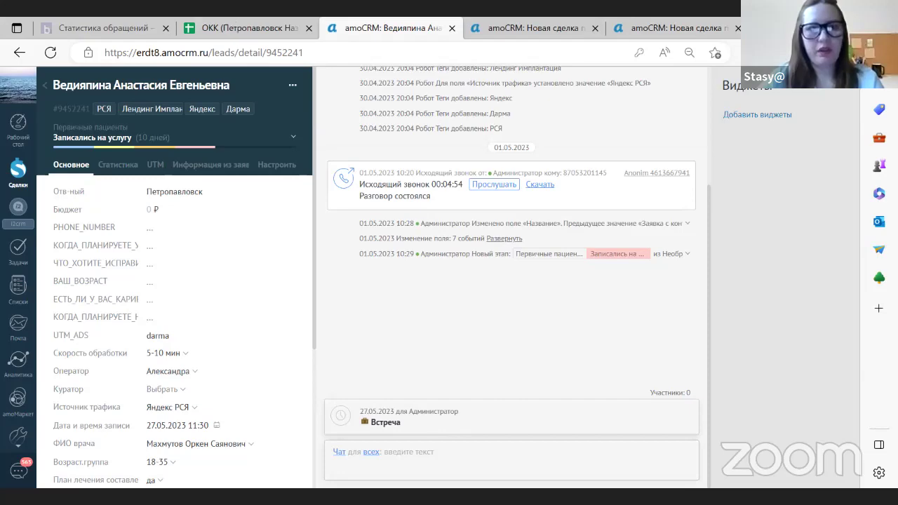
Switch to the ОКК spreadsheet's CRM sheet and choose the call's administrator in row 44
{"action": "key", "text": "ctrl+shift+Tab"}
{"action": "left_click", "coordinate": [358, 479]}
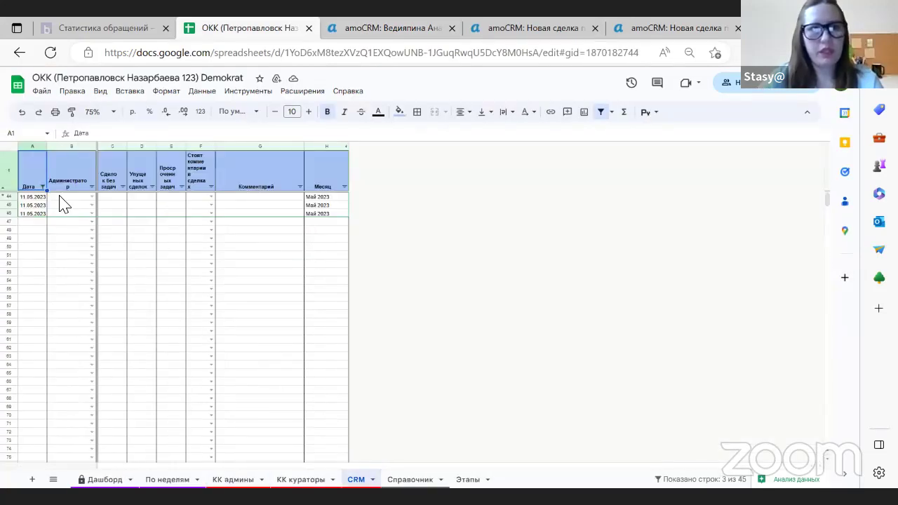
{"action": "left_click", "coordinate": [92, 198]}
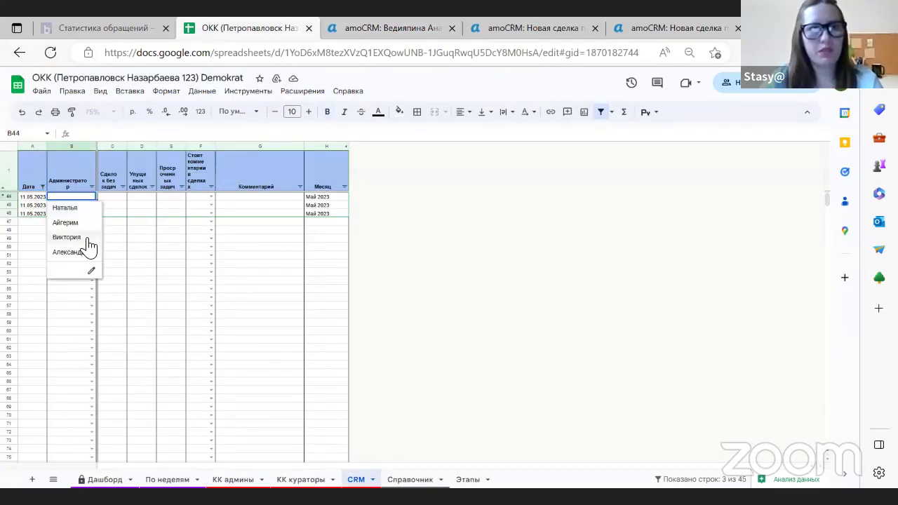
{"action": "left_click", "coordinate": [70, 252]}
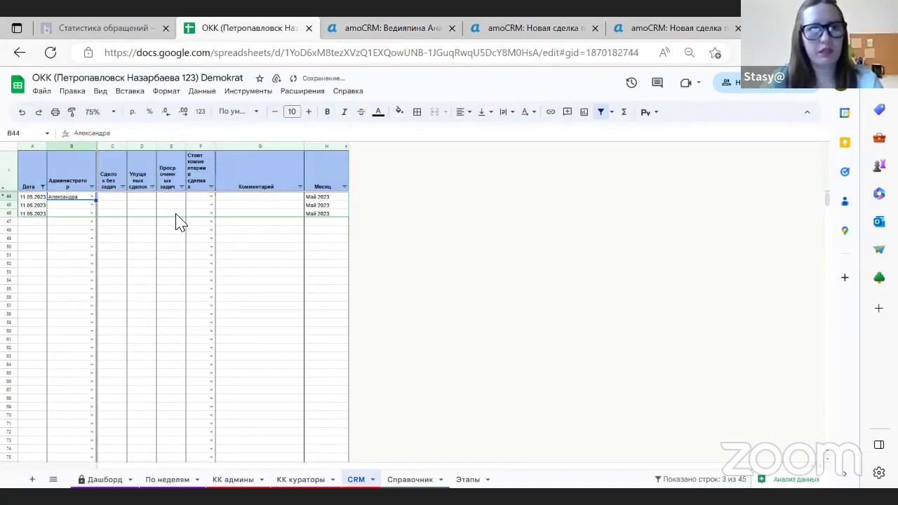
Set "Стоят комментарии в сделках" to НЕТ in row 44
{"action": "left_click", "coordinate": [210, 197]}
{"action": "left_click", "coordinate": [212, 198]}
{"action": "left_click", "coordinate": [213, 205]}
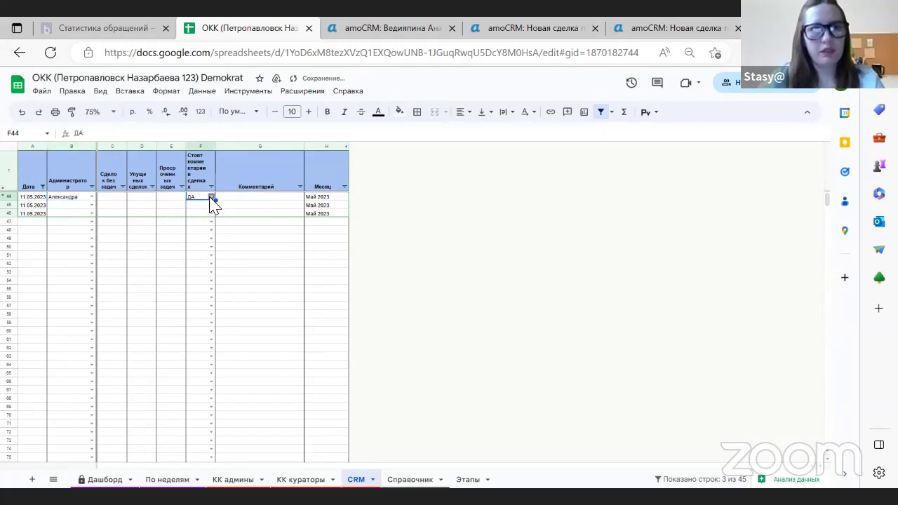
{"action": "left_click", "coordinate": [212, 199]}
{"action": "left_click", "coordinate": [208, 225]}
Enter the comment "1 сделка без комментария" in row 44 of the CRM sheet
{"action": "left_click", "coordinate": [244, 199]}
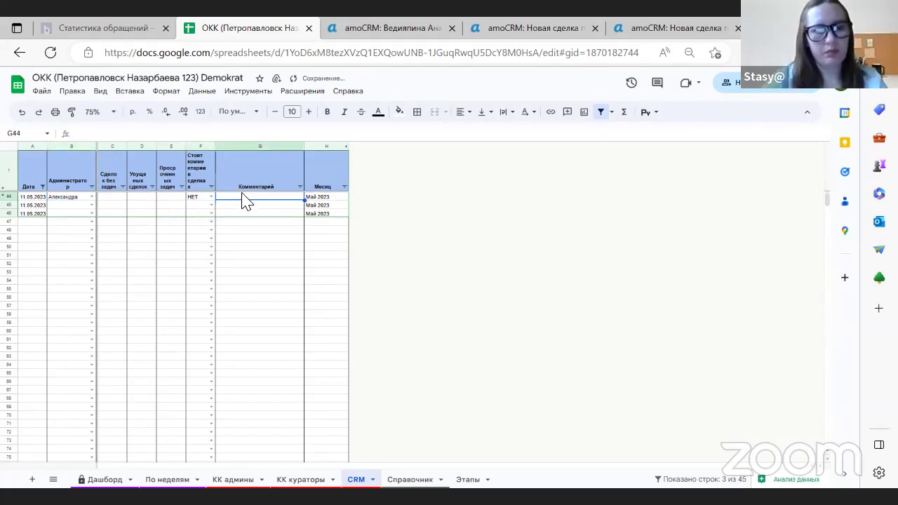
{"action": "type", "text": "1 сделка"}
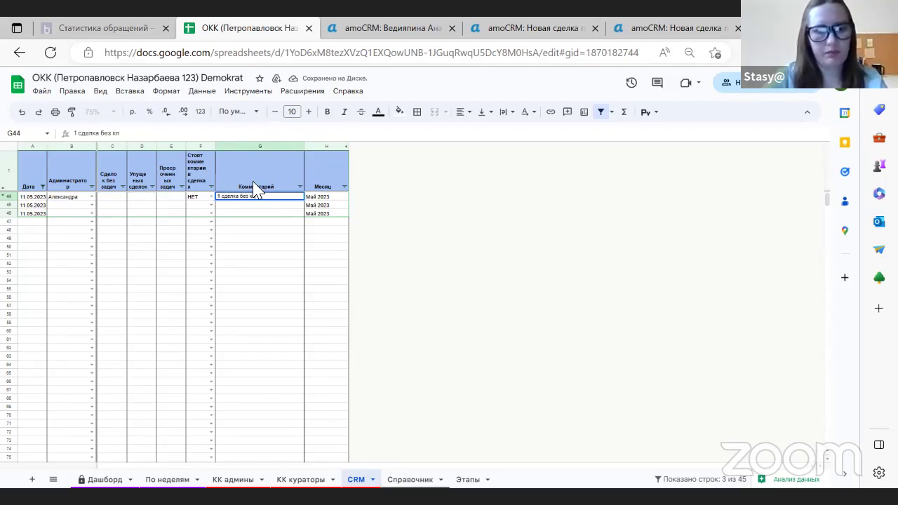
{"action": "type", "text": " без кл"}
{"action": "key", "text": "BackSpace"}
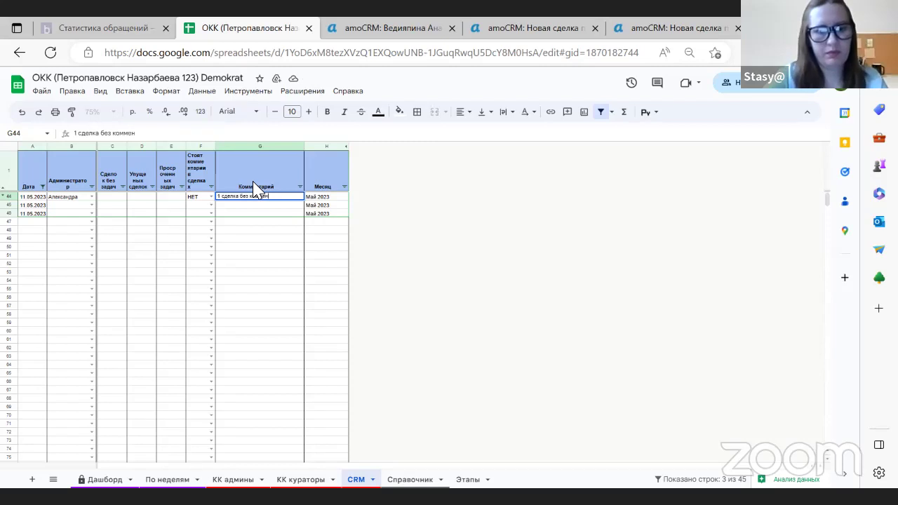
{"action": "type", "text": "омментария"}
{"action": "left_click", "coordinate": [274, 247]}
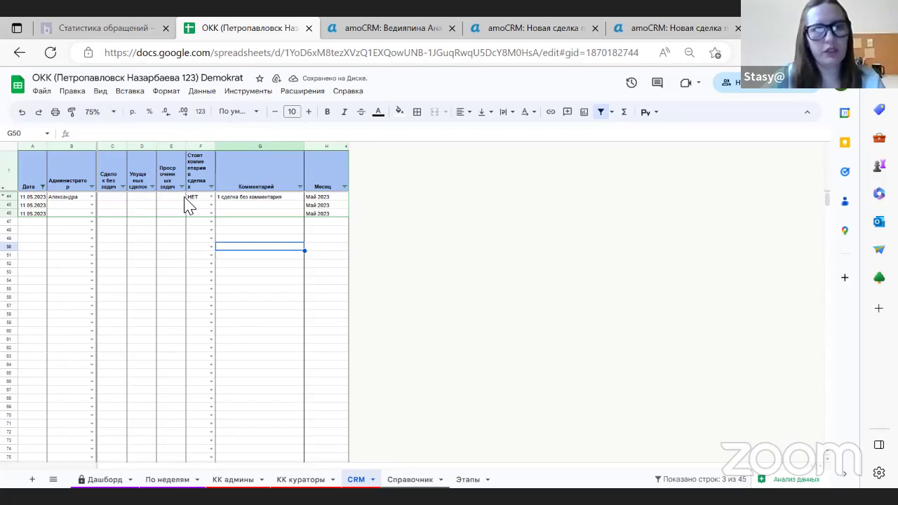
Enter 0 for "Сделок без задач", "Упущенных сделок" and "Просроченных задач" in row 44
{"action": "left_click", "coordinate": [116, 198]}
{"action": "type", "text": "0"}
{"action": "left_click", "coordinate": [145, 199]}
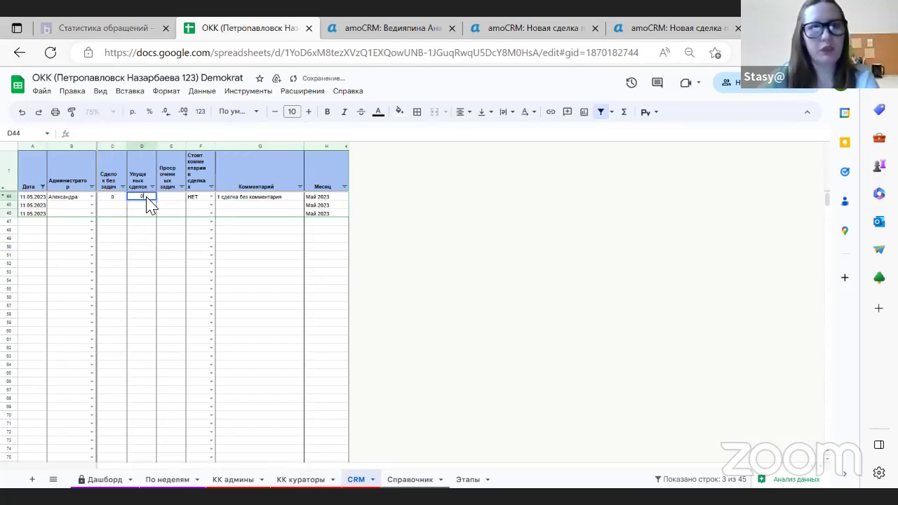
{"action": "type", "text": "0"}
{"action": "left_click", "coordinate": [173, 201]}
{"action": "type", "text": "0"}
{"action": "left_click", "coordinate": [251, 258]}
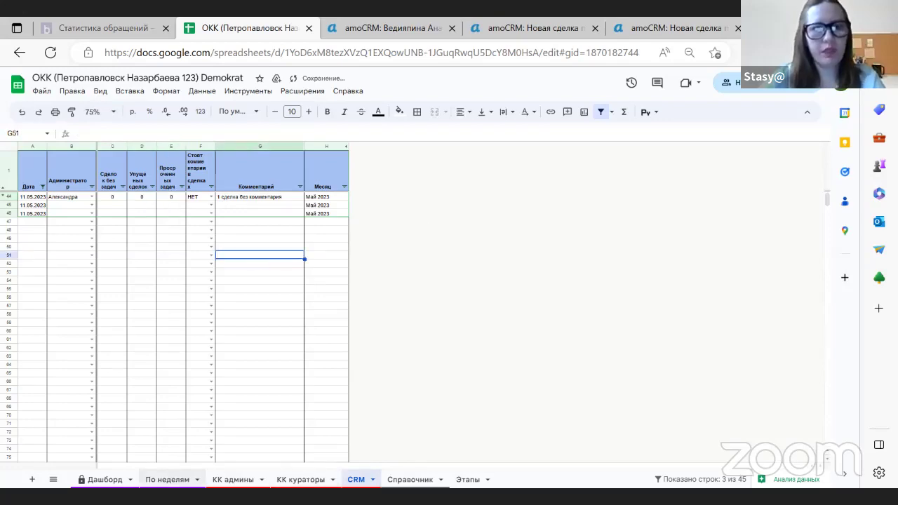
Return to the КК админы sheet, then switch to the next amoCRM deal and play its incoming call from 05.05.2023
{"action": "left_click", "coordinate": [233, 479]}
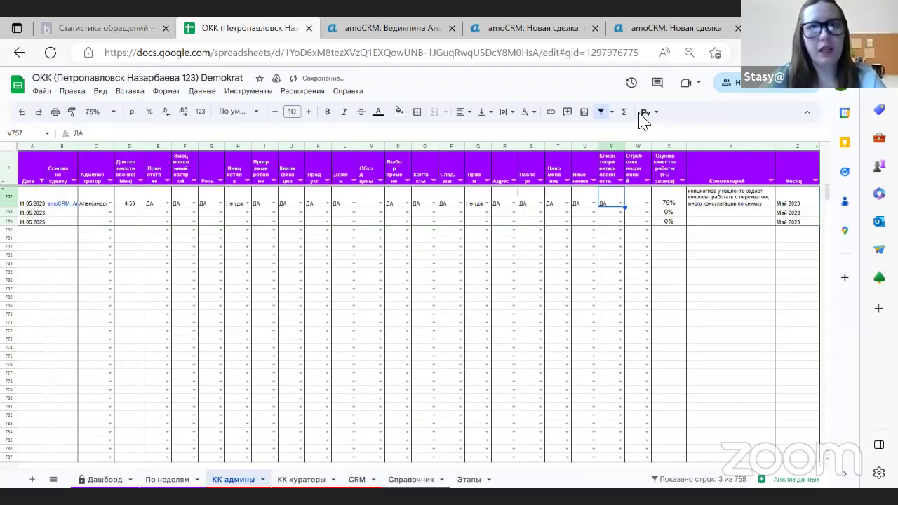
{"action": "left_click", "coordinate": [522, 28]}
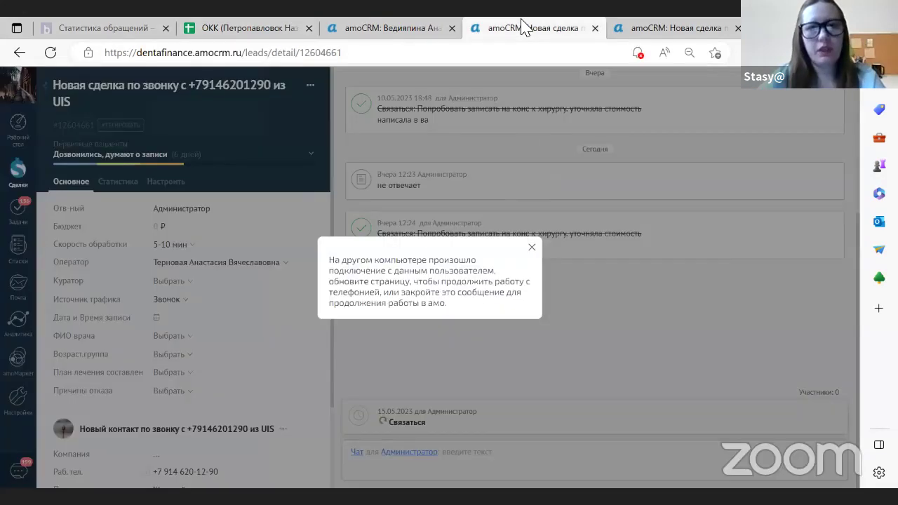
{"action": "left_click", "coordinate": [532, 247]}
{"action": "scroll", "coordinate": [575, 219], "scroll_direction": "up", "scroll_amount": 5}
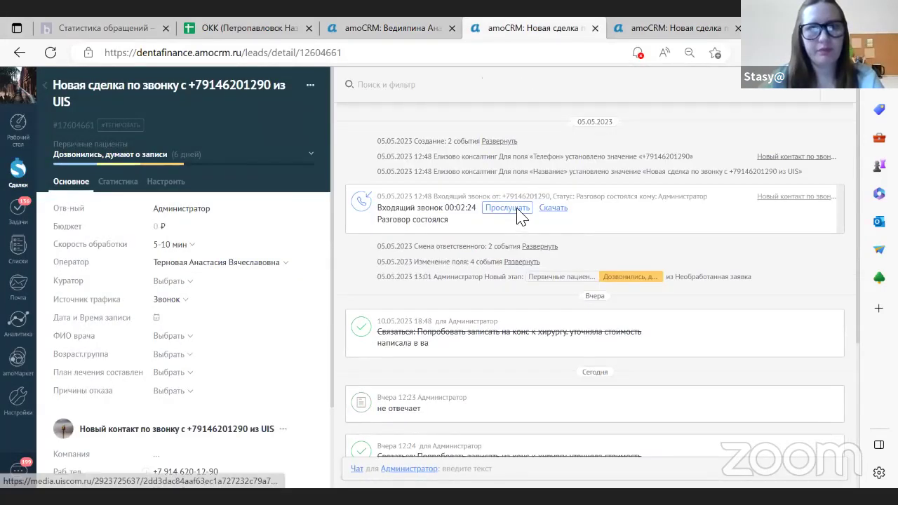
{"action": "left_click", "coordinate": [514, 209]}
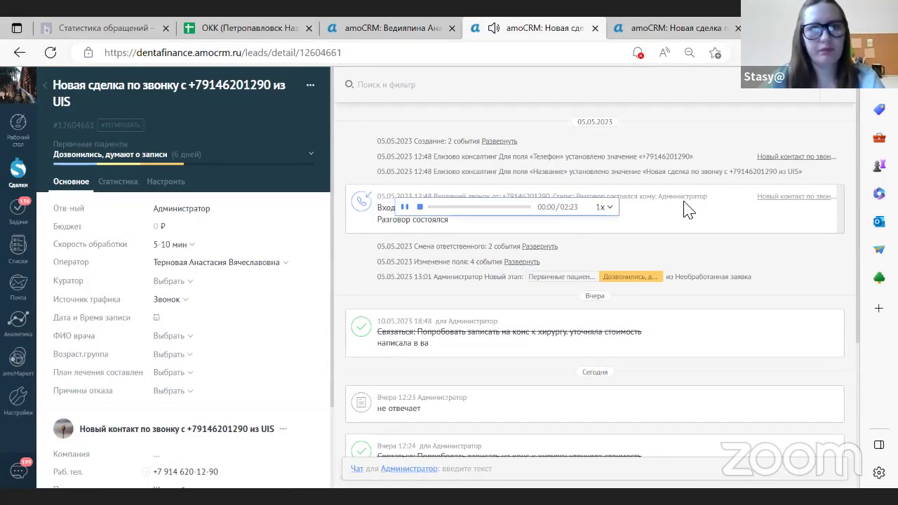
Close the already reviewed deal and paste the new deal's link into "Ссылка на сделку" in row 758 of the ОКК spreadsheet
{"action": "left_click", "coordinate": [451, 28]}
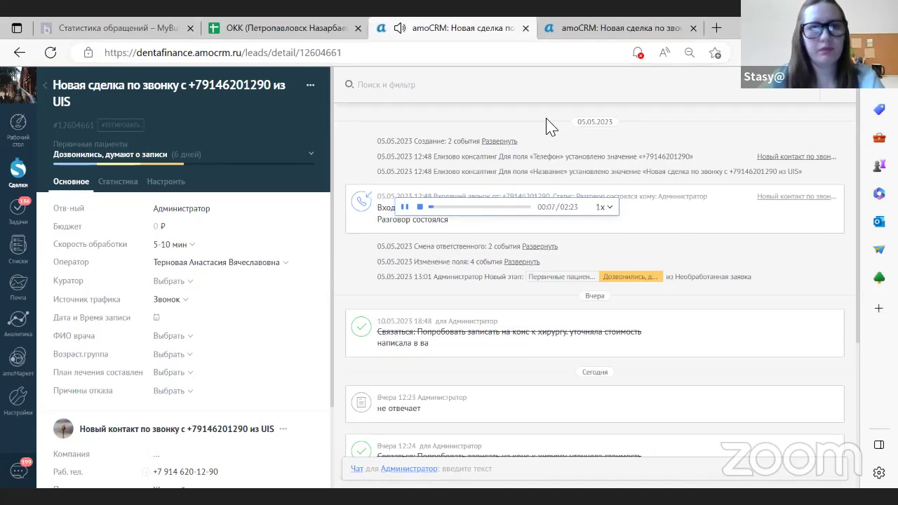
{"action": "left_click", "coordinate": [125, 56]}
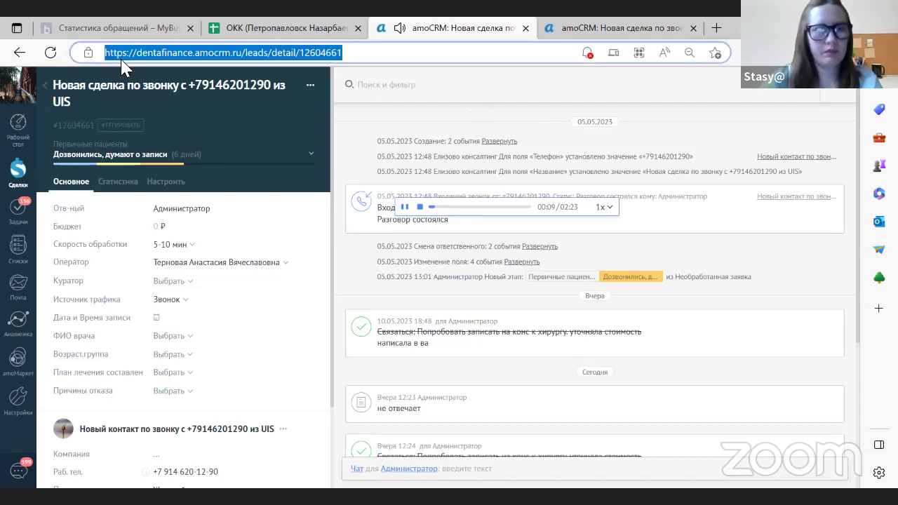
{"action": "left_click", "coordinate": [256, 27]}
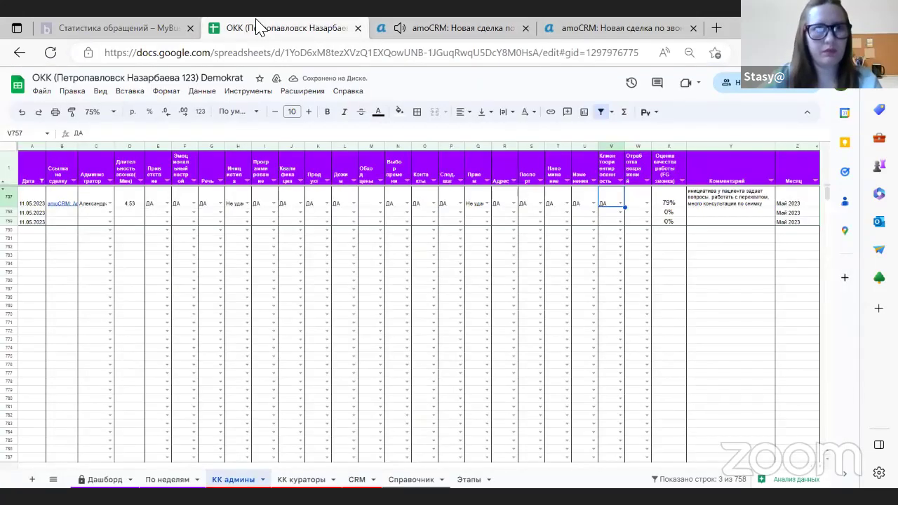
{"action": "left_click", "coordinate": [62, 213]}
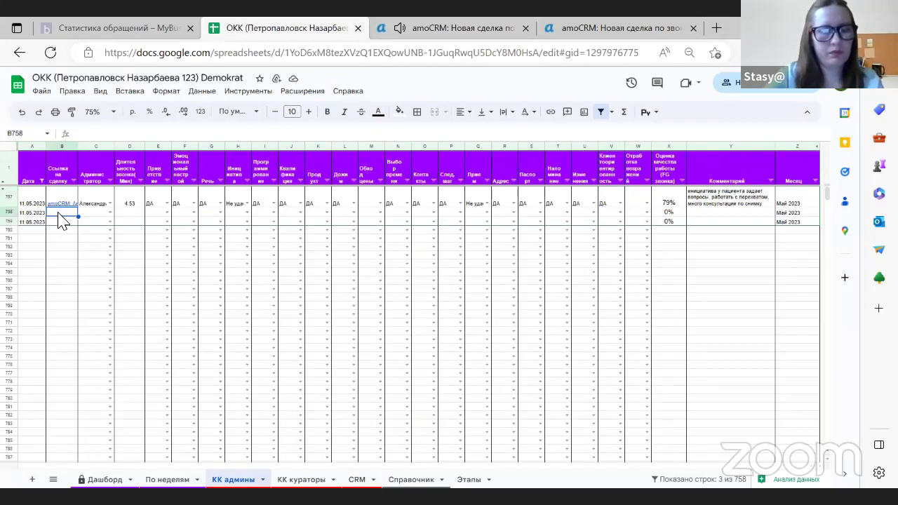
{"action": "key", "text": "ctrl+v"}
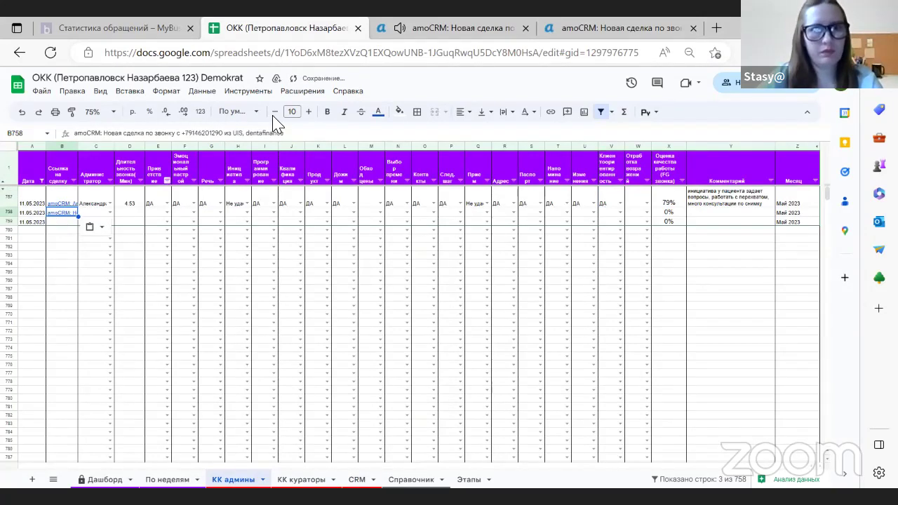
Switch back to the amoCRM deal and examine its fields, contact details and event history while the call plays
{"action": "key", "text": "ctrl+Tab"}
{"action": "scroll", "coordinate": [261, 322], "scroll_direction": "down", "scroll_amount": 2}
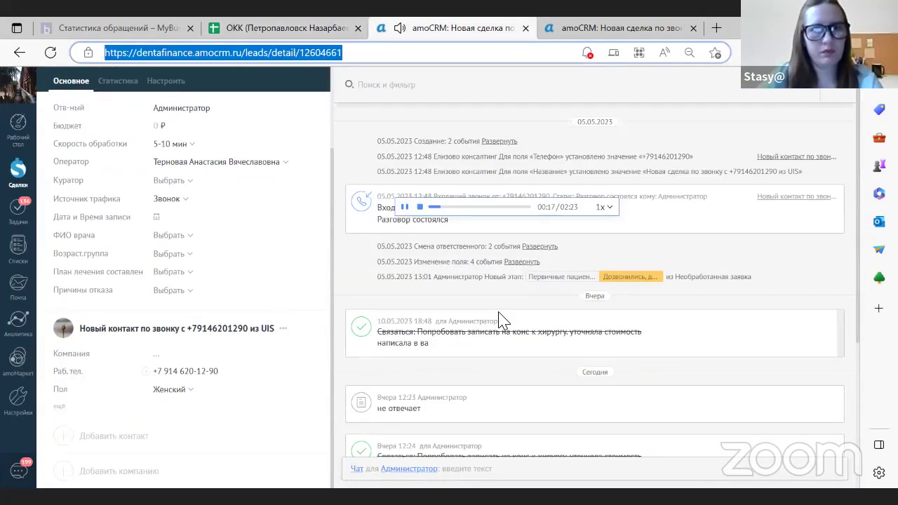
{"action": "scroll", "coordinate": [513, 298], "scroll_direction": "down", "scroll_amount": 5}
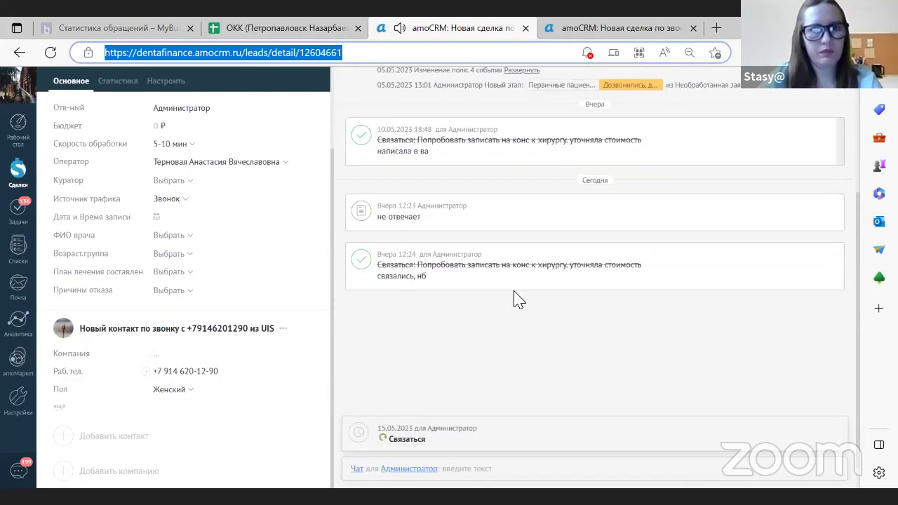
{"action": "scroll", "coordinate": [526, 295], "scroll_direction": "up", "scroll_amount": 2}
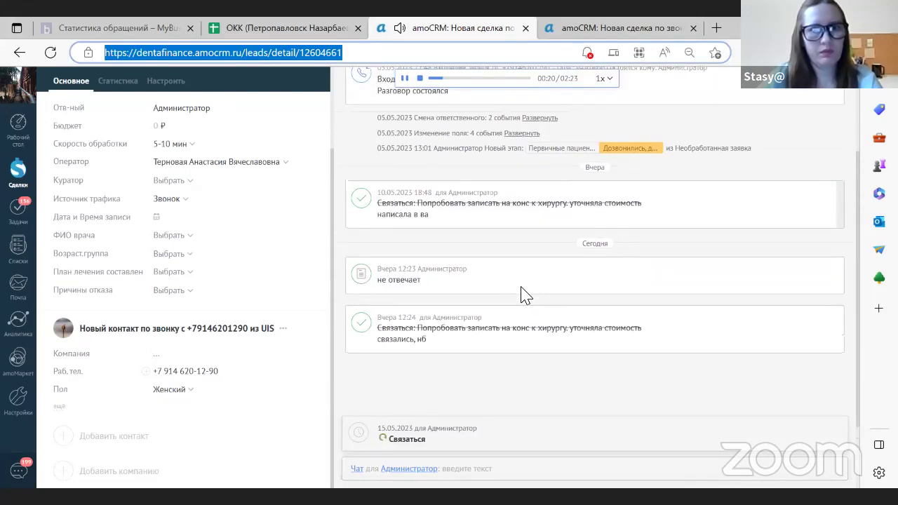
{"action": "scroll", "coordinate": [526, 296], "scroll_direction": "up", "scroll_amount": 4}
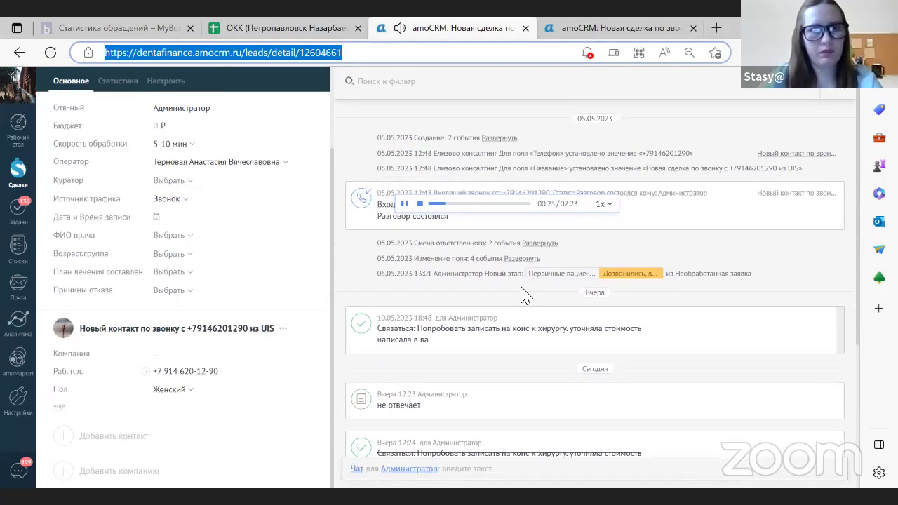
Review the deal's event history, then enter the call duration 2:23 in row 758 of the ОКК spreadsheet
{"action": "scroll", "coordinate": [526, 295], "scroll_direction": "down", "scroll_amount": 4}
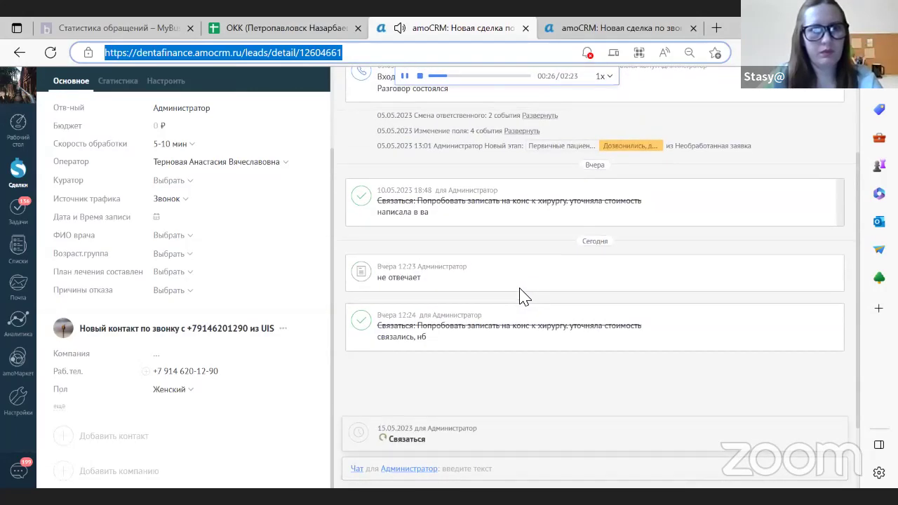
{"action": "scroll", "coordinate": [525, 295], "scroll_direction": "up", "scroll_amount": 2}
{"action": "scroll", "coordinate": [459, 287], "scroll_direction": "up", "scroll_amount": 1}
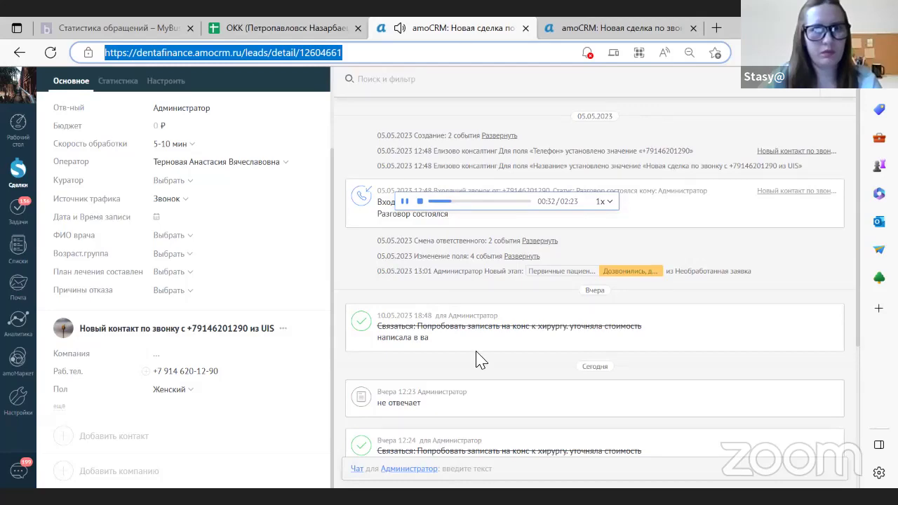
{"action": "key", "text": "ctrl+shift+Tab"}
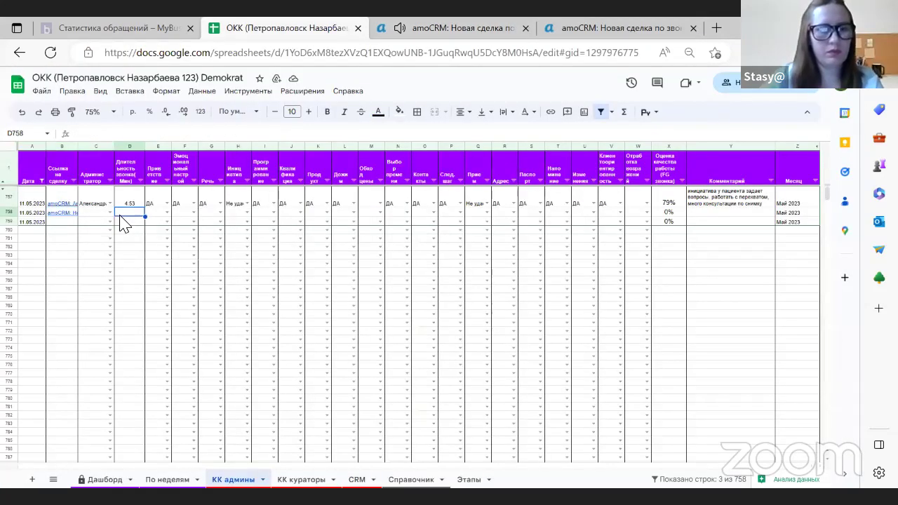
{"action": "type", "text": "2623"}
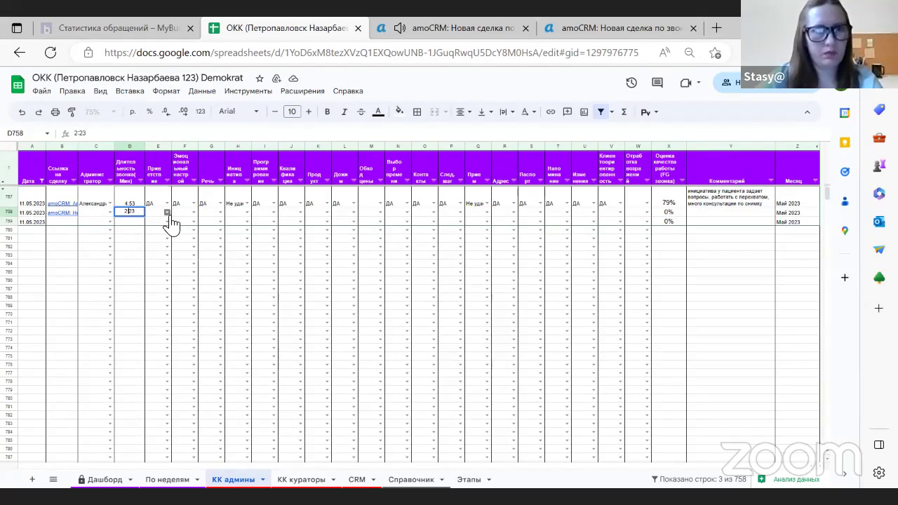
Rate "Приветствие" in row 758 as "Не удается определить"
{"action": "left_click", "coordinate": [167, 213]}
{"action": "left_click", "coordinate": [168, 235]}
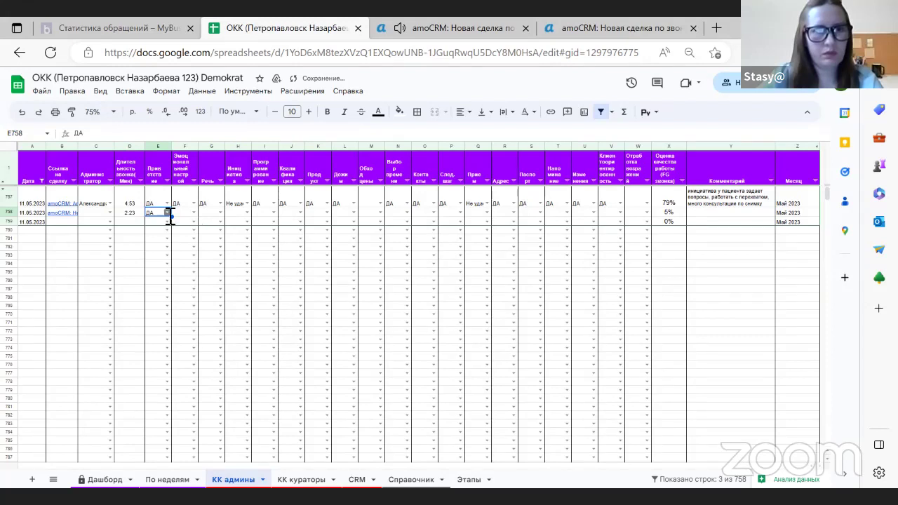
{"action": "left_click", "coordinate": [167, 213]}
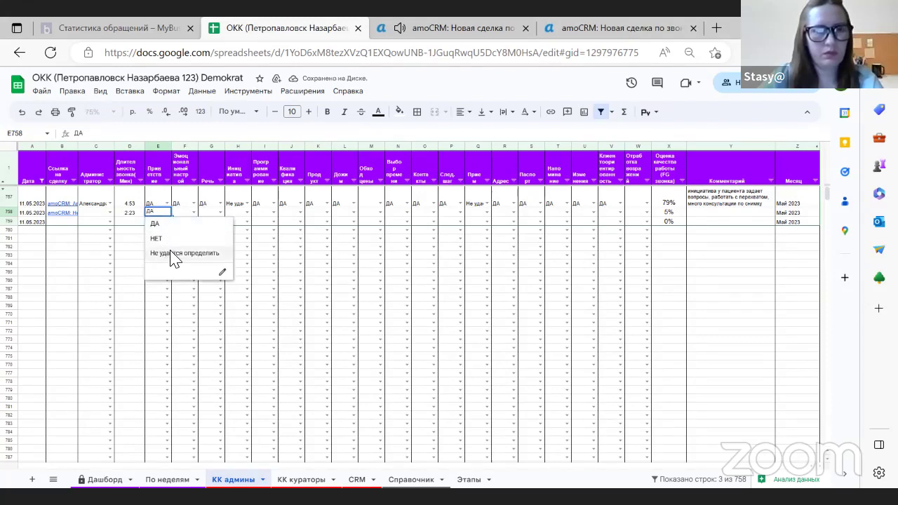
{"action": "left_click", "coordinate": [172, 253]}
Rate "Эмоциональный настрой" and "Речь" as ДА and "Инициатива" as НЕТ in row 758
{"action": "left_click", "coordinate": [194, 212]}
{"action": "left_click", "coordinate": [200, 225]}
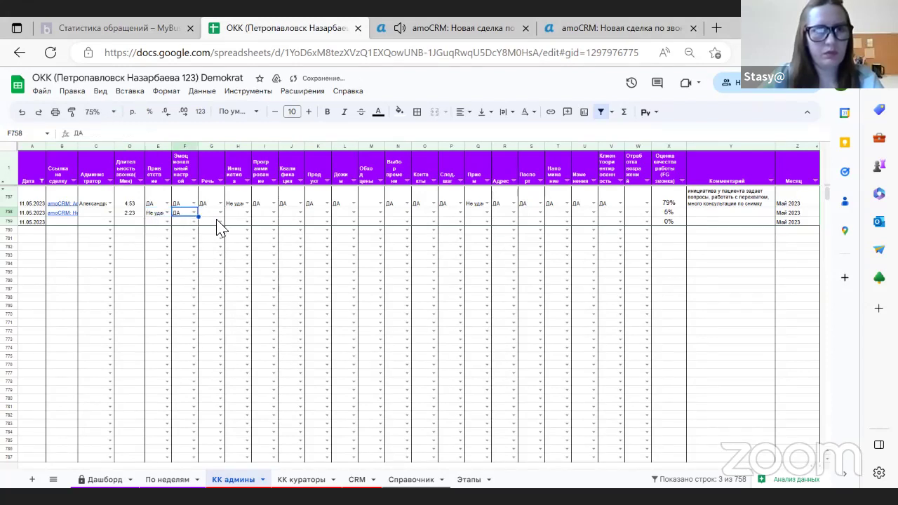
{"action": "left_click", "coordinate": [219, 213]}
{"action": "left_click", "coordinate": [222, 225]}
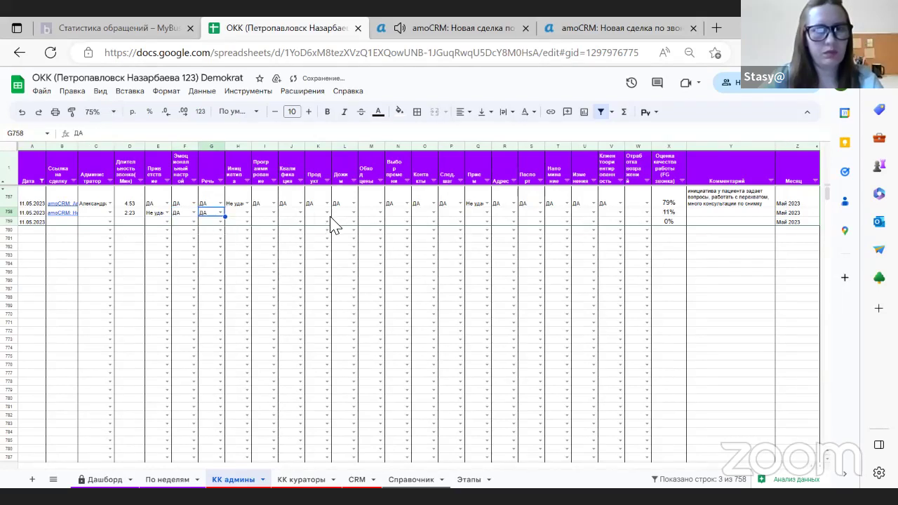
{"action": "left_click", "coordinate": [245, 213]}
{"action": "left_click", "coordinate": [238, 238]}
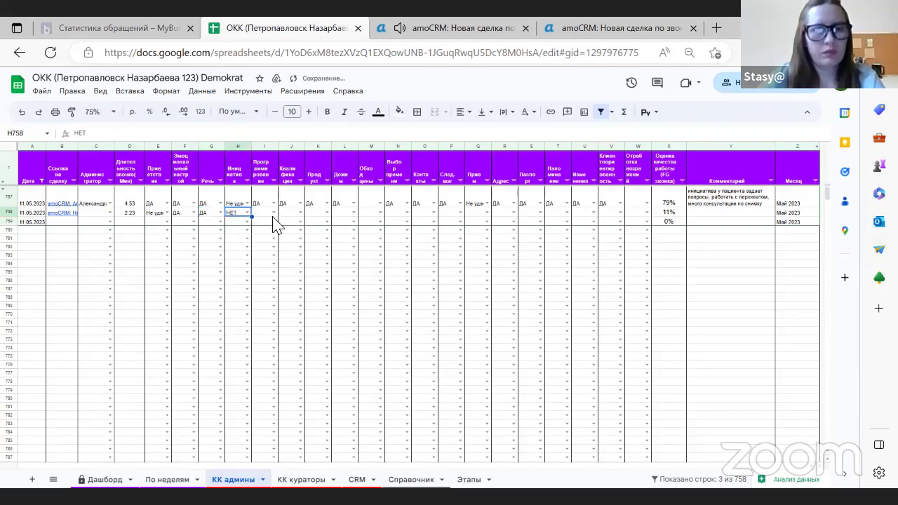
Rate "Продукт" as ДА and "Программирование" as НЕТ in row 758
{"action": "left_click", "coordinate": [327, 213]}
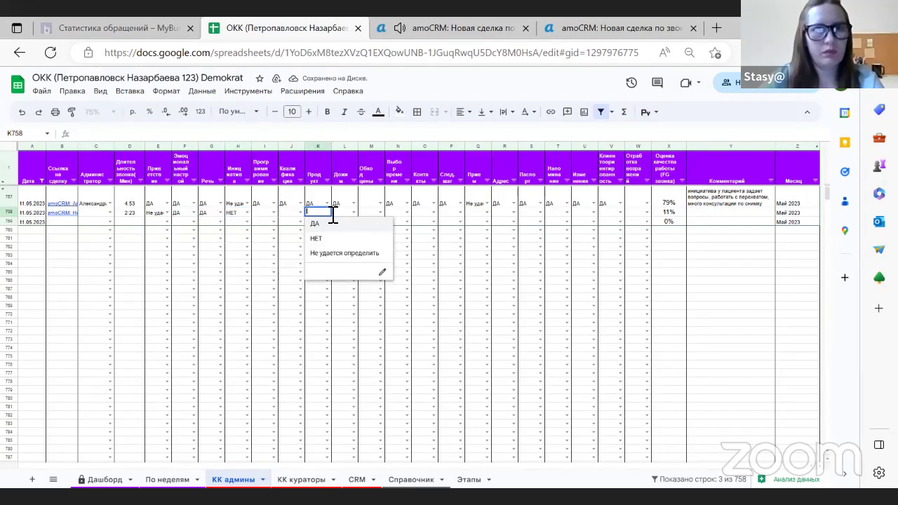
{"action": "left_click", "coordinate": [319, 223]}
{"action": "left_click", "coordinate": [273, 213]}
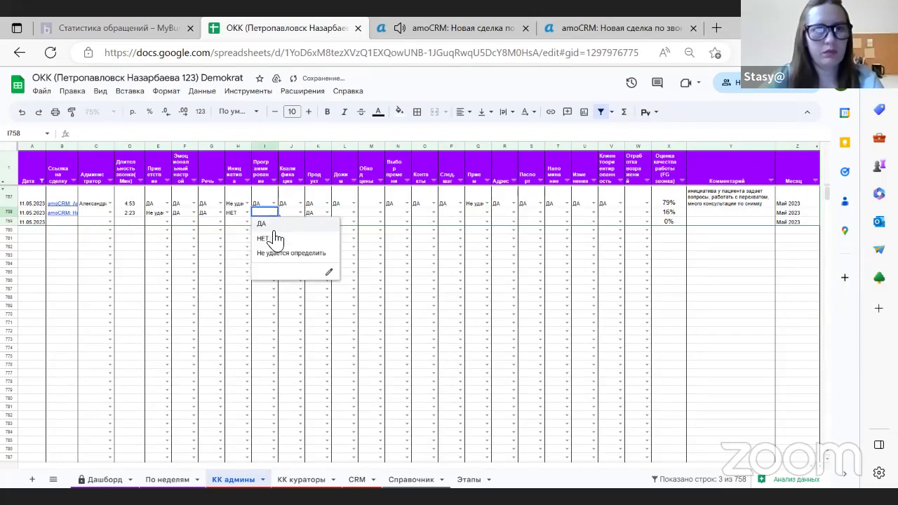
{"action": "left_click", "coordinate": [277, 237]}
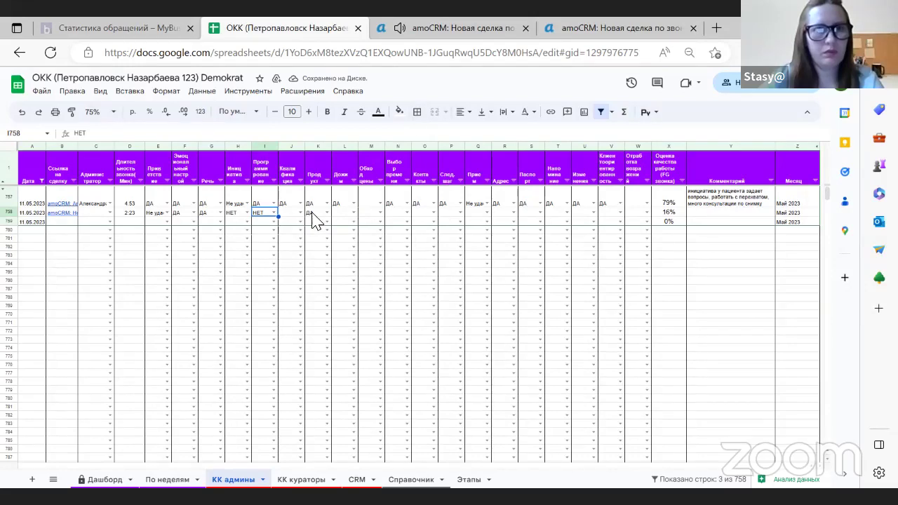
Glance at the playing deal, then rate "Квалификация" as ДА and "Дожим" as НЕТ in row 758
{"action": "left_click", "coordinate": [455, 30]}
{"action": "left_click", "coordinate": [322, 25]}
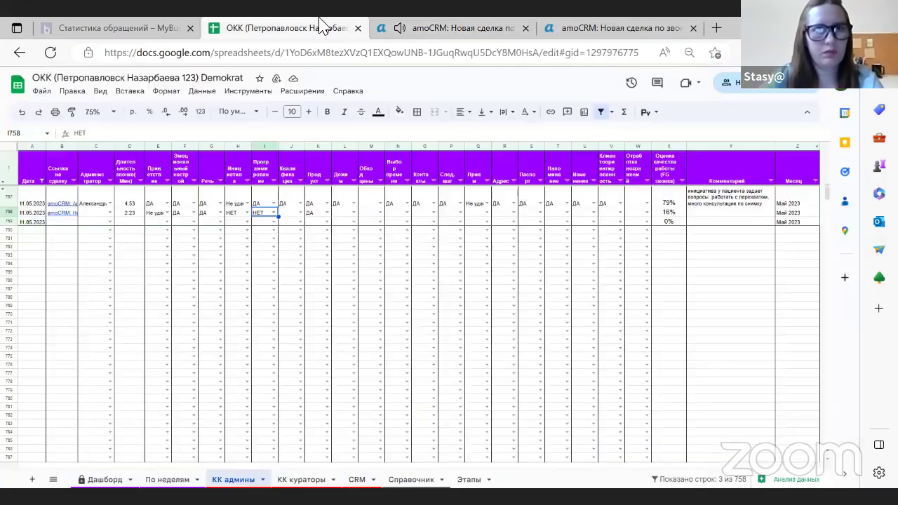
{"action": "left_click", "coordinate": [301, 213]}
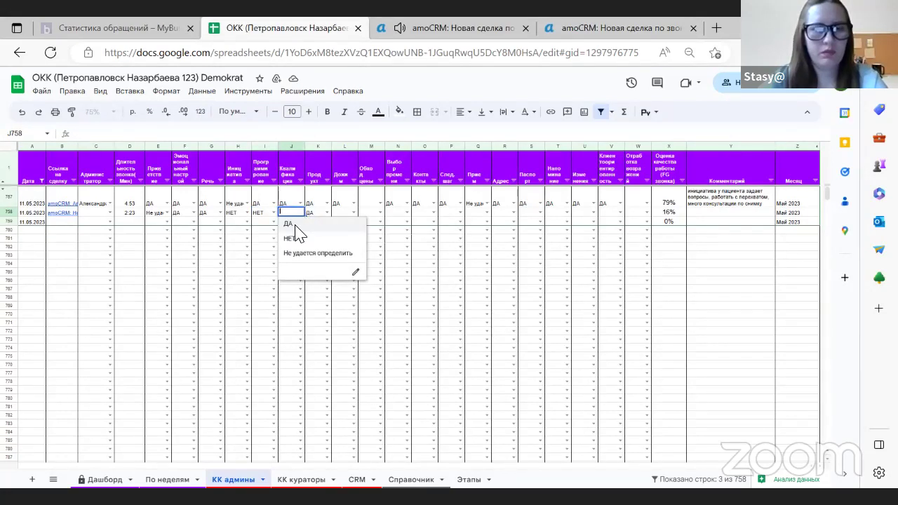
{"action": "left_click", "coordinate": [289, 225]}
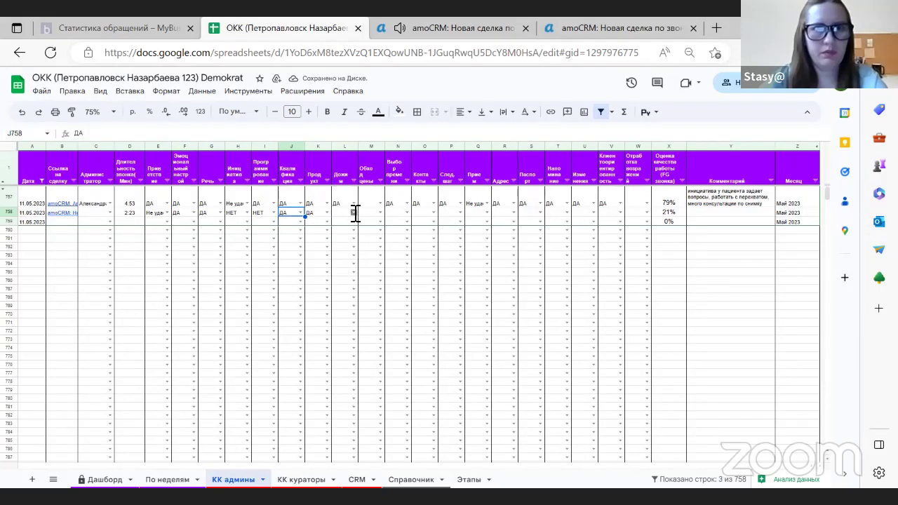
{"action": "left_click", "coordinate": [354, 213]}
{"action": "left_click", "coordinate": [355, 249]}
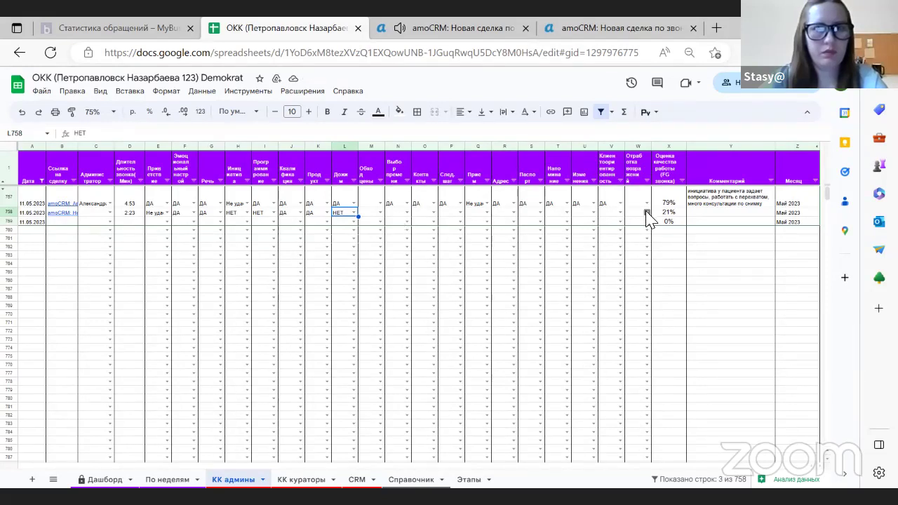
Check the call's playback progress in the deal, then rate "Отработка возражений" as НЕТ in row 758
{"action": "left_click", "coordinate": [471, 27]}
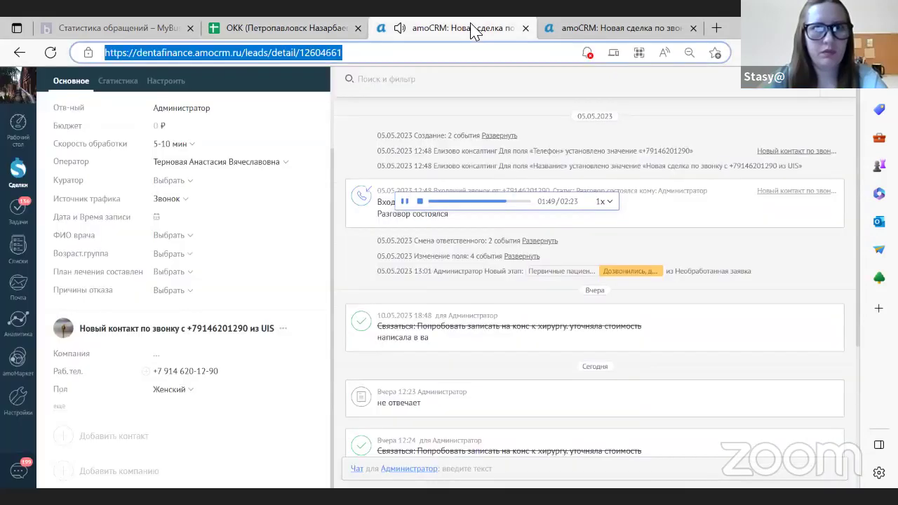
{"action": "left_click", "coordinate": [331, 26]}
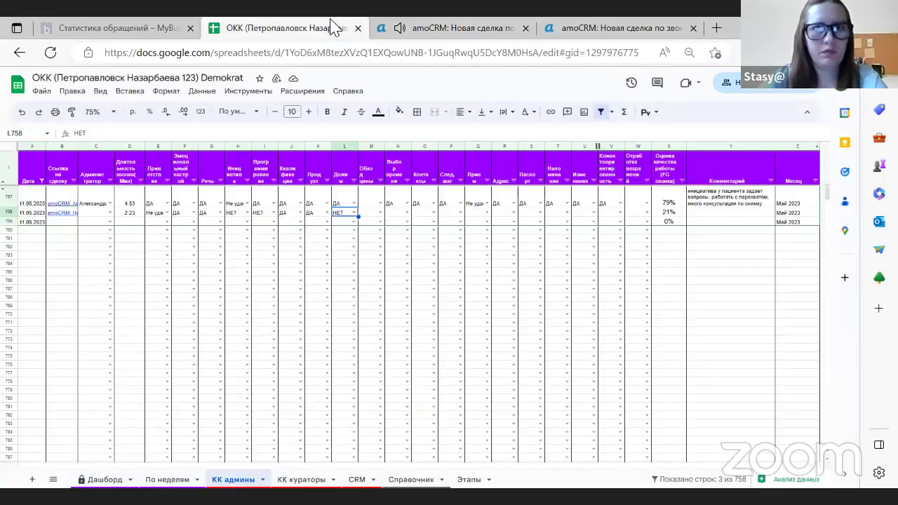
{"action": "left_click", "coordinate": [645, 212]}
{"action": "left_click", "coordinate": [646, 238]}
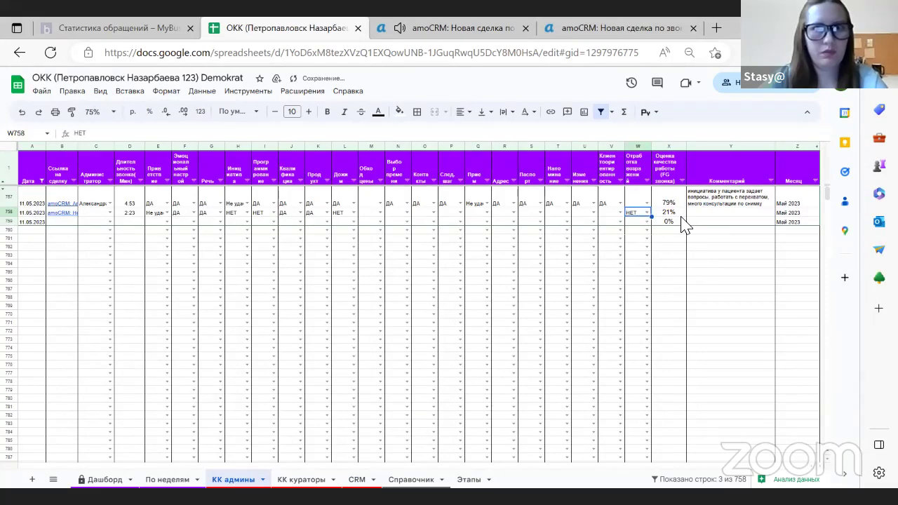
Enter the row 758 comment "диалог не по скрипту, инициатива у пациента, не было программирования, не хватило дожима и выявления потребности"
{"action": "key", "text": "Right"}
{"action": "key", "text": "Right"}
{"action": "type", "text": "й"}
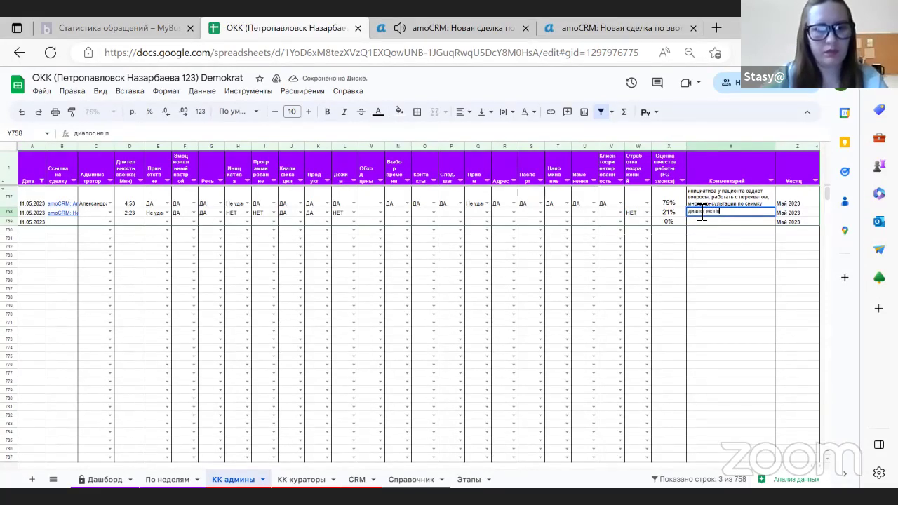
{"action": "type", "text": "иалог не по скрипту, ини"}
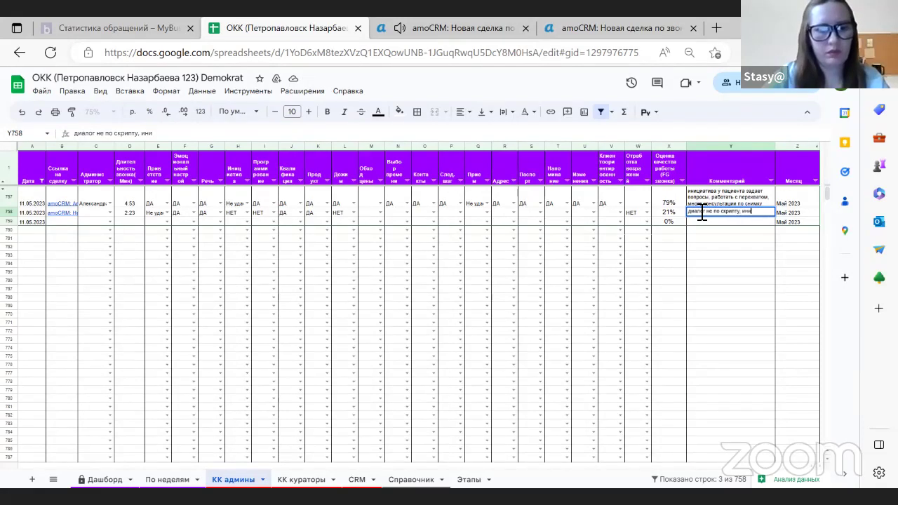
{"action": "type", "text": "циатива у"}
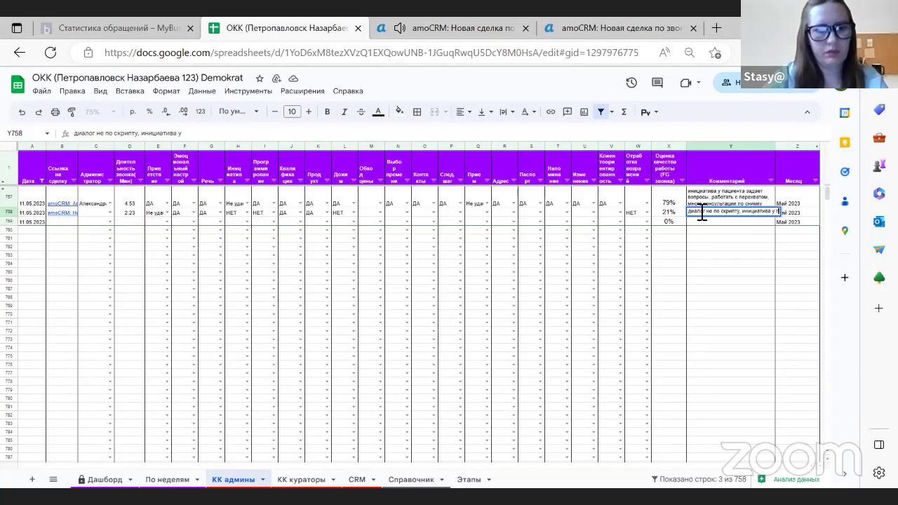
{"action": "type", "text": " пациента"}
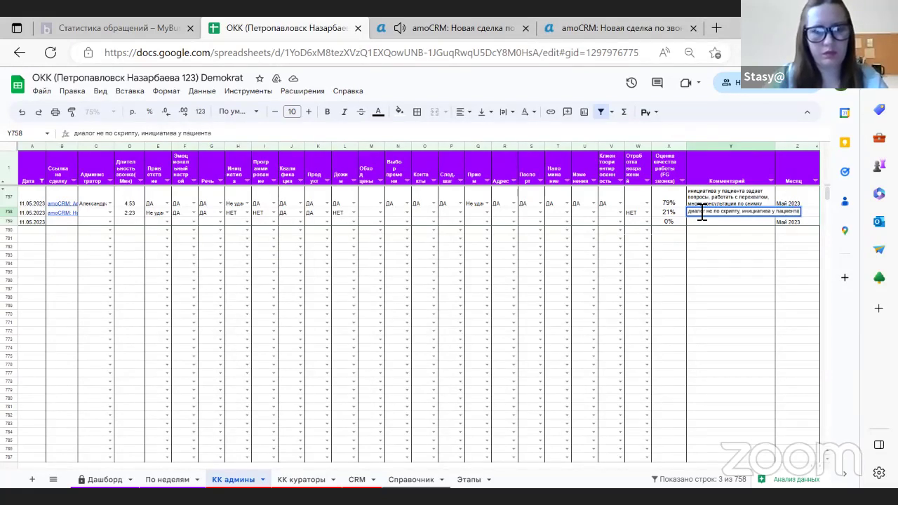
{"action": "type", "text": ", не было программирования, не хватило дожима и вы"}
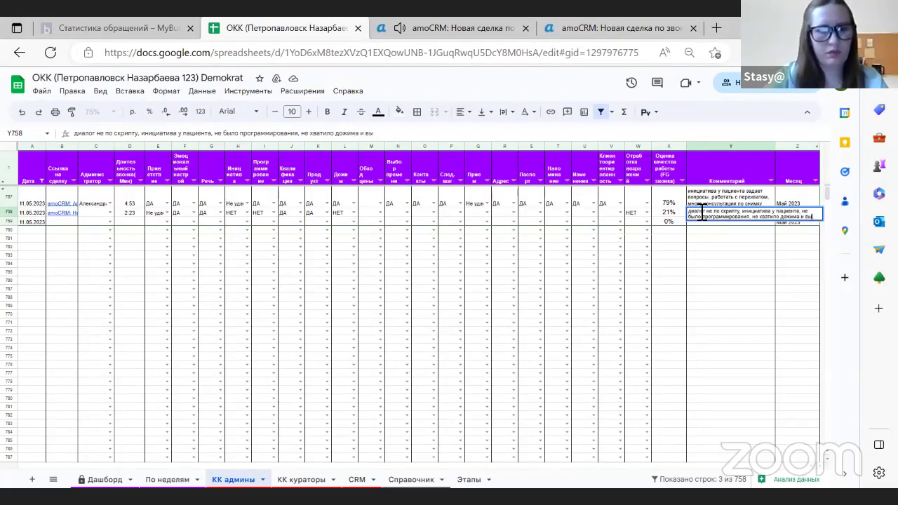
{"action": "type", "text": "явления потребно"}
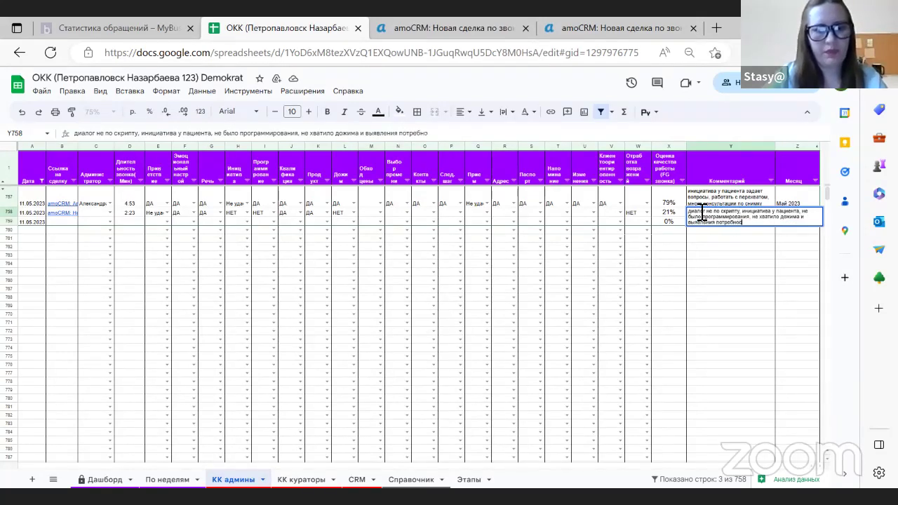
{"action": "type", "text": "сти"}
{"action": "left_click", "coordinate": [758, 265]}
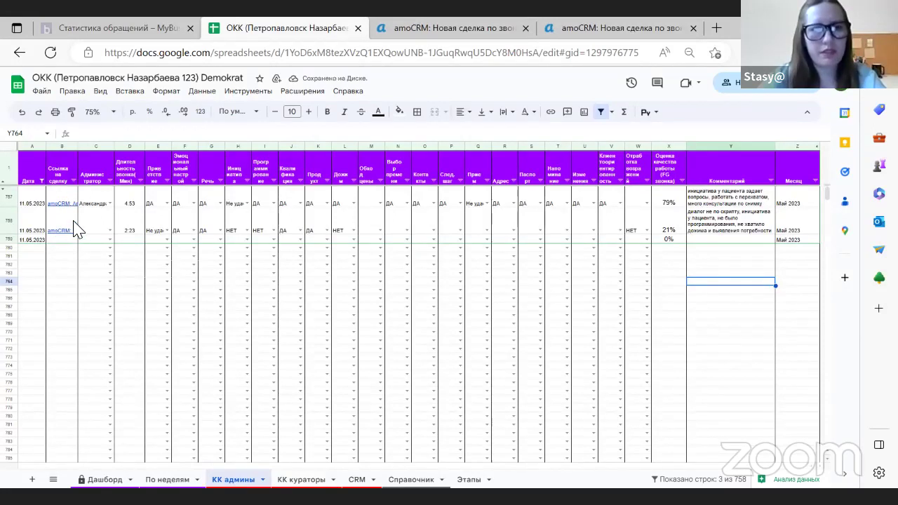
Replay the opening seconds of the deal's incoming call and pause it, then change "Приветствие" in row 758 to ДА
{"action": "mouse_move", "coordinate": [65, 219]}
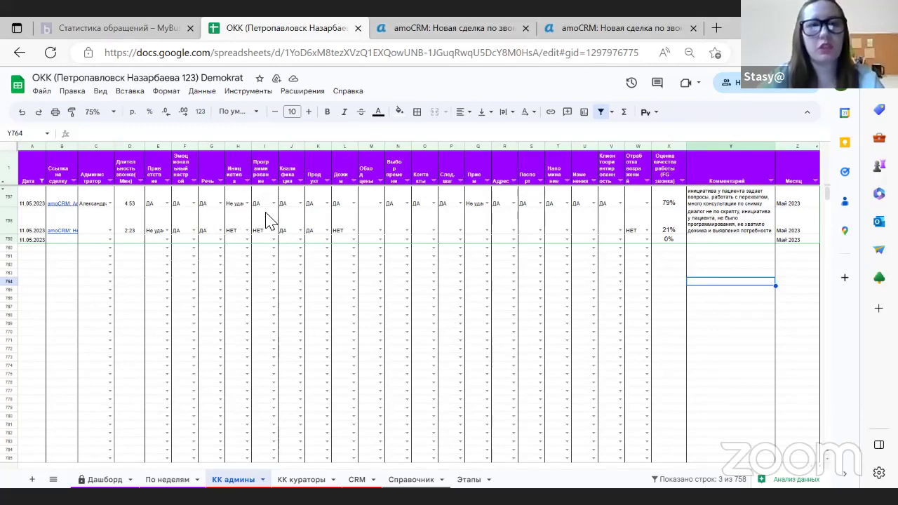
{"action": "left_click", "coordinate": [444, 28]}
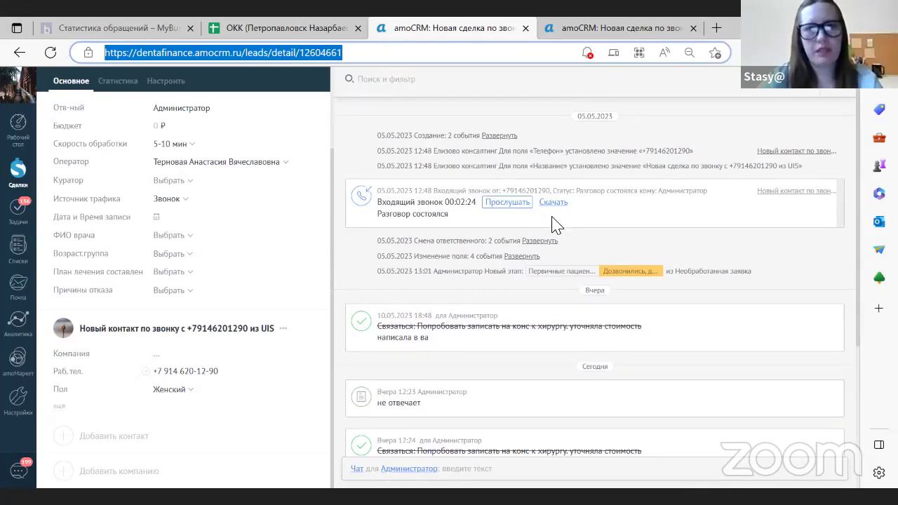
{"action": "left_click", "coordinate": [505, 209]}
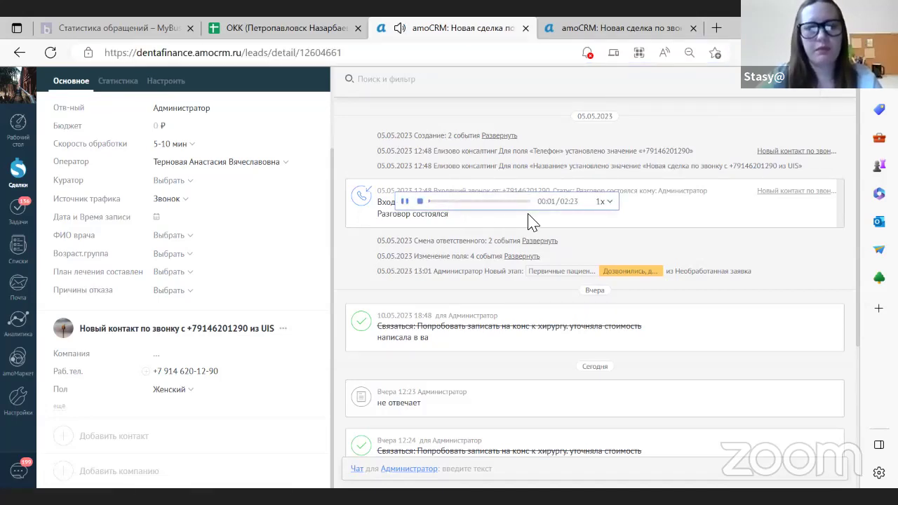
{"action": "left_click", "coordinate": [405, 201]}
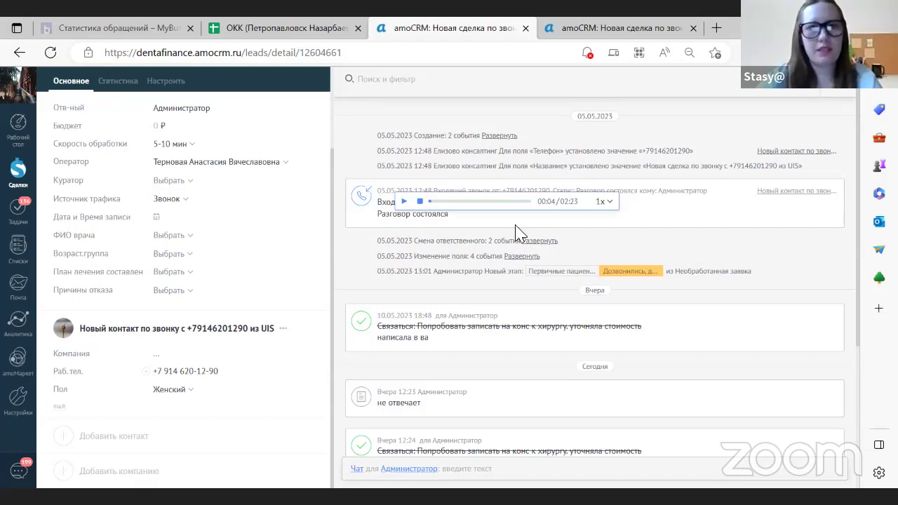
{"action": "left_click", "coordinate": [294, 27]}
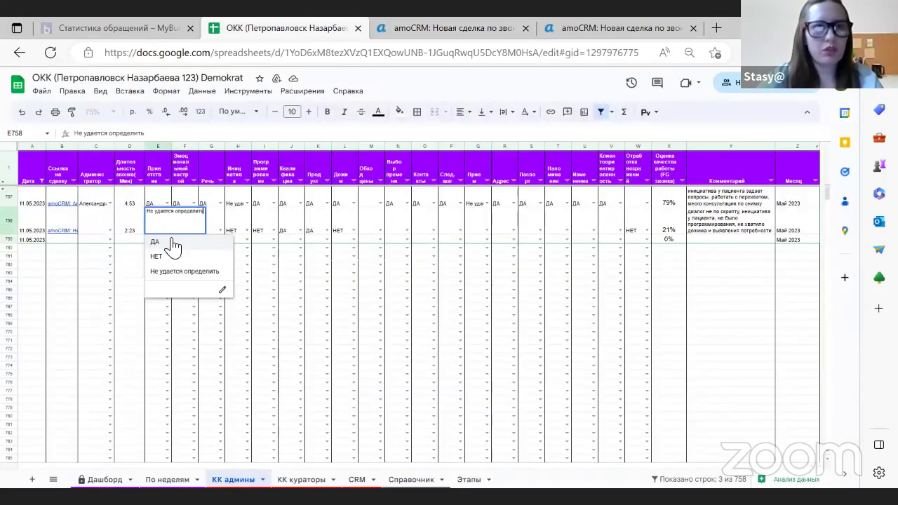
{"action": "left_click", "coordinate": [172, 244]}
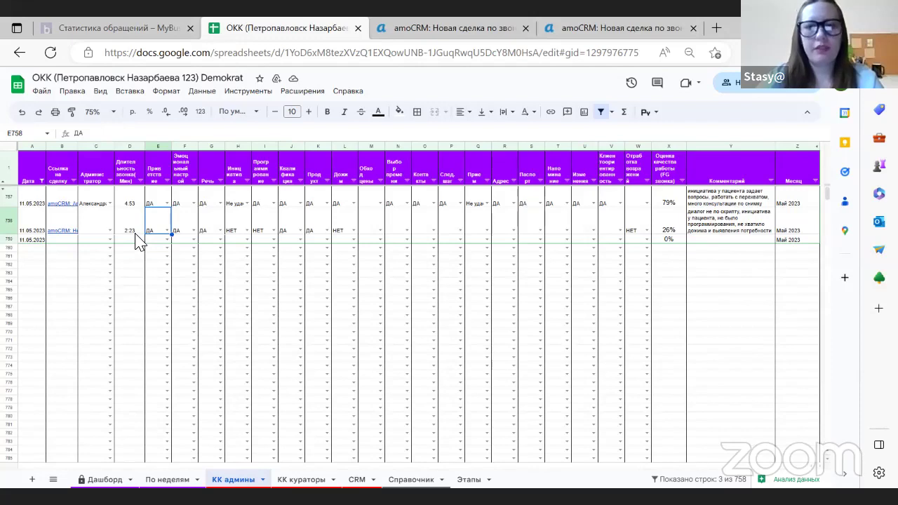
Switch back to the amoCRM deal and review its stage, filled-in fields, completed tasks and notes
{"action": "left_click", "coordinate": [423, 36]}
{"action": "scroll", "coordinate": [224, 242], "scroll_direction": "up", "scroll_amount": 1}
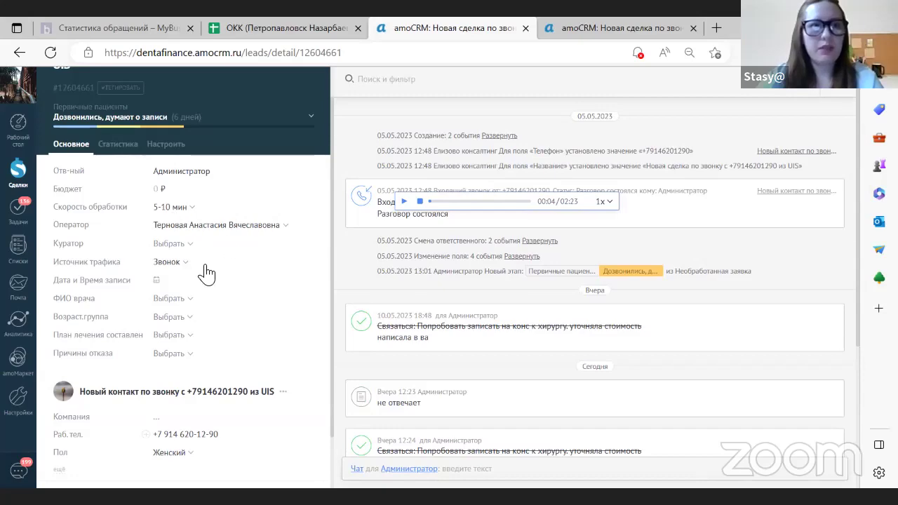
{"action": "scroll", "coordinate": [494, 307], "scroll_direction": "down", "scroll_amount": 1}
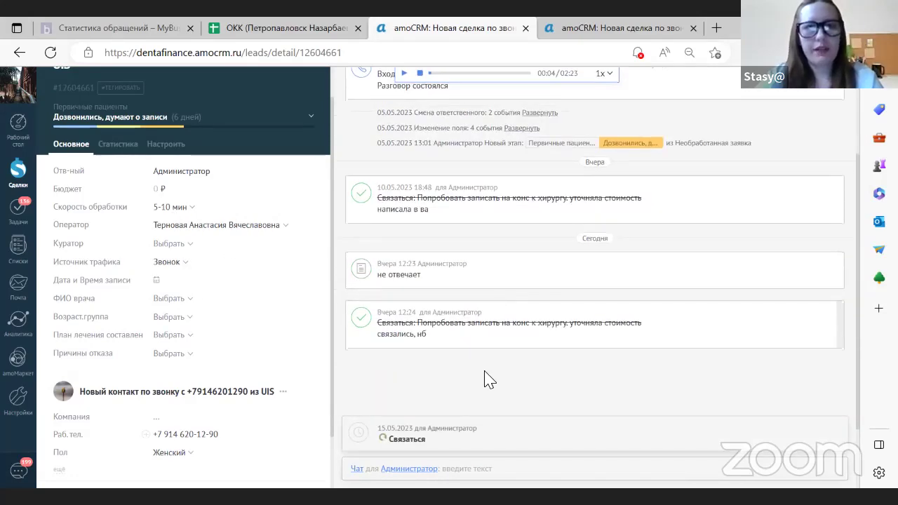
{"action": "scroll", "coordinate": [449, 225], "scroll_direction": "up", "scroll_amount": 1}
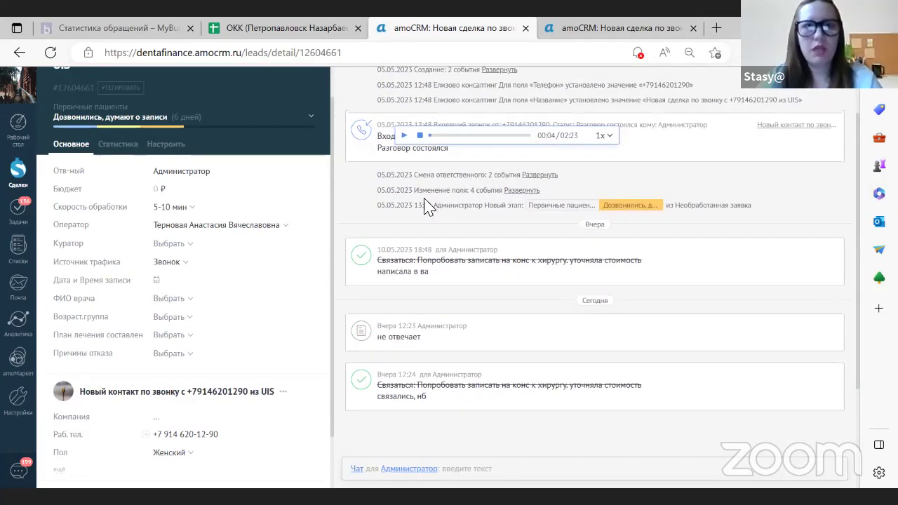
Check the deal's task history, then mark "Стоят комментарии в сделках" as НЕТ in row 45 of the spreadsheet's CRM sheet
{"action": "scroll", "coordinate": [512, 225], "scroll_direction": "up", "scroll_amount": 1}
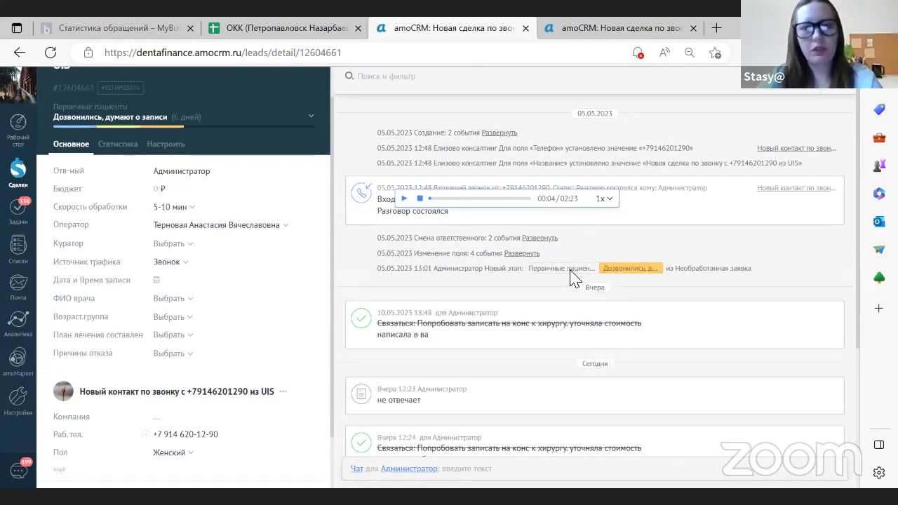
{"action": "scroll", "coordinate": [557, 310], "scroll_direction": "down", "scroll_amount": 1}
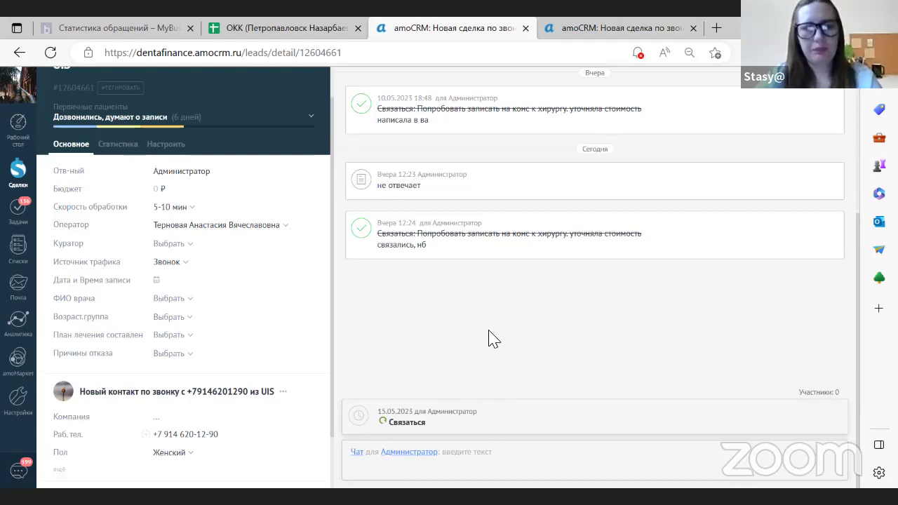
{"action": "left_click", "coordinate": [315, 26]}
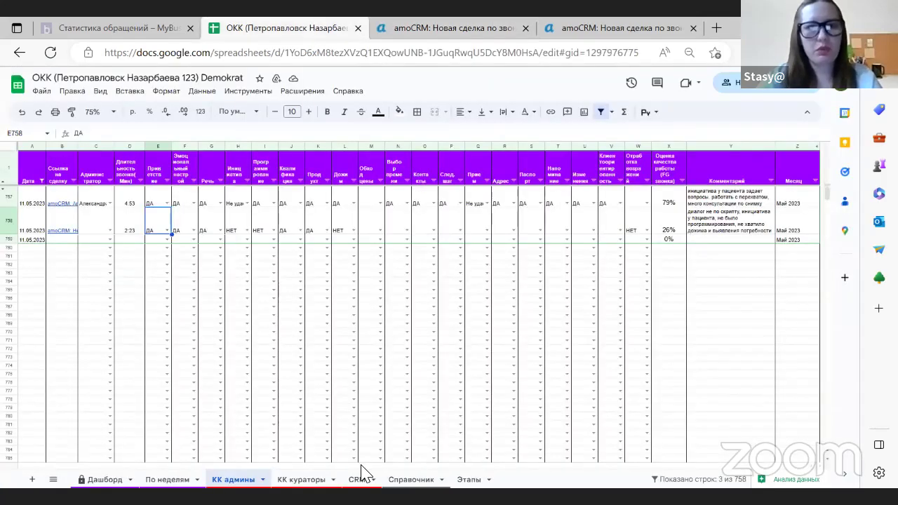
{"action": "left_click", "coordinate": [358, 477]}
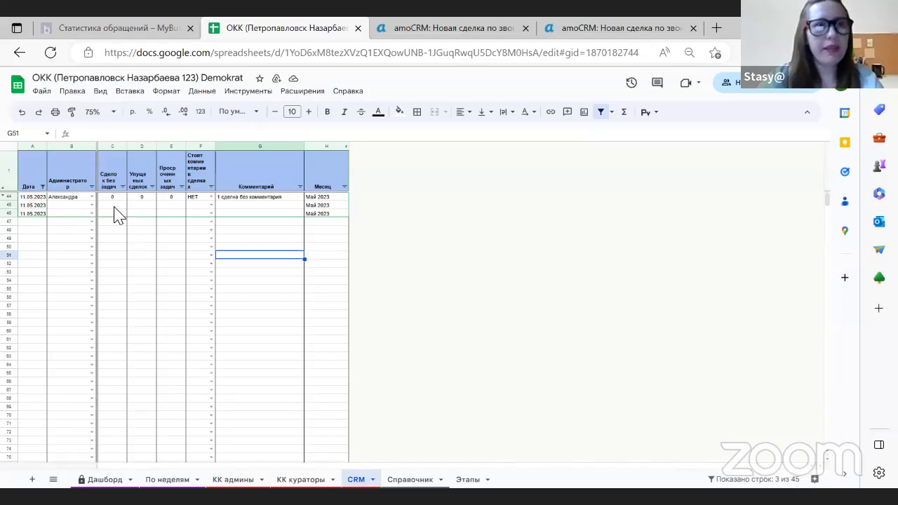
{"action": "left_click", "coordinate": [211, 205]}
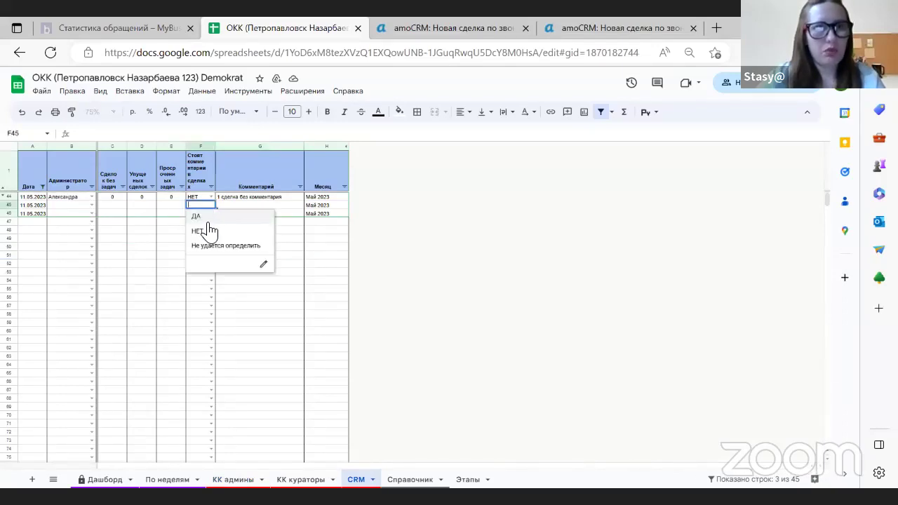
{"action": "left_click", "coordinate": [208, 230]}
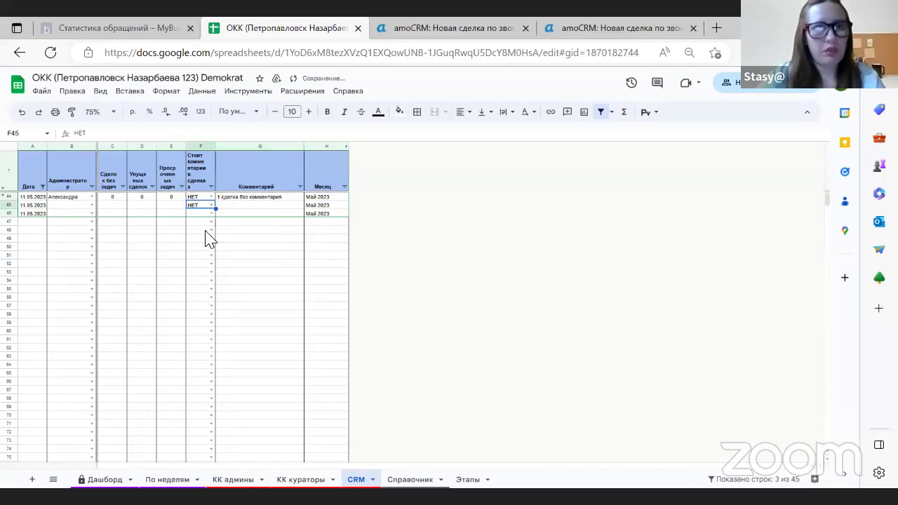
Fill the row 44 comment down into row 45 and correct it to "1 сделка без комментария"
{"action": "left_click", "coordinate": [253, 198]}
{"action": "left_click_drag", "start_coordinate": [306, 203], "coordinate": [294, 208]}
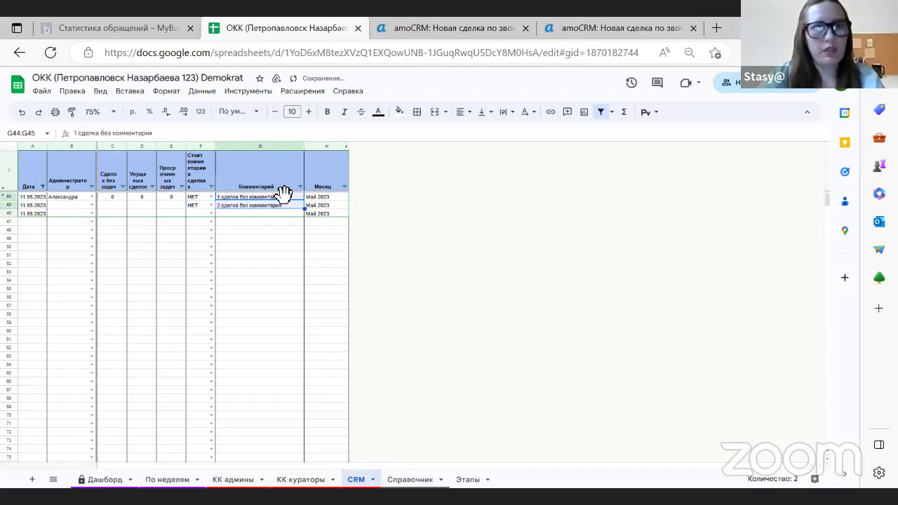
{"action": "left_click", "coordinate": [246, 206]}
{"action": "left_click", "coordinate": [82, 133]}
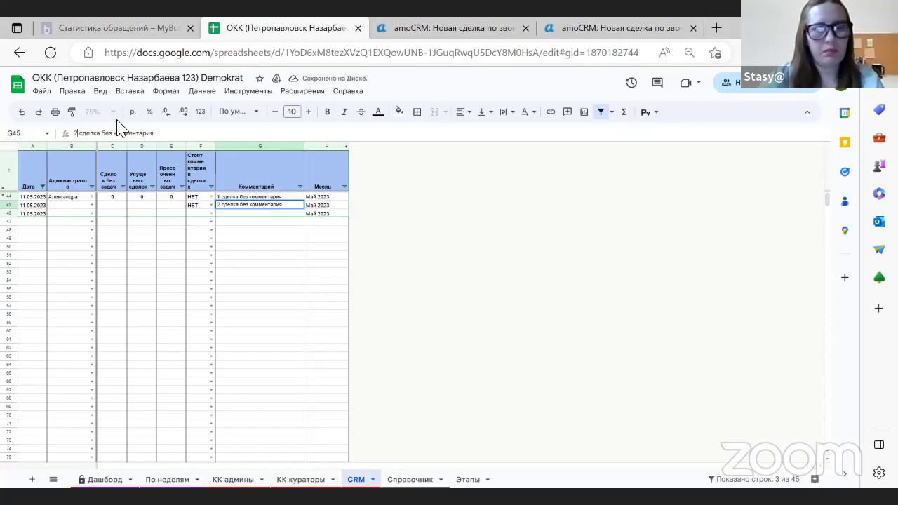
{"action": "key", "text": "BackSpace"}
{"action": "left_click", "coordinate": [118, 205]}
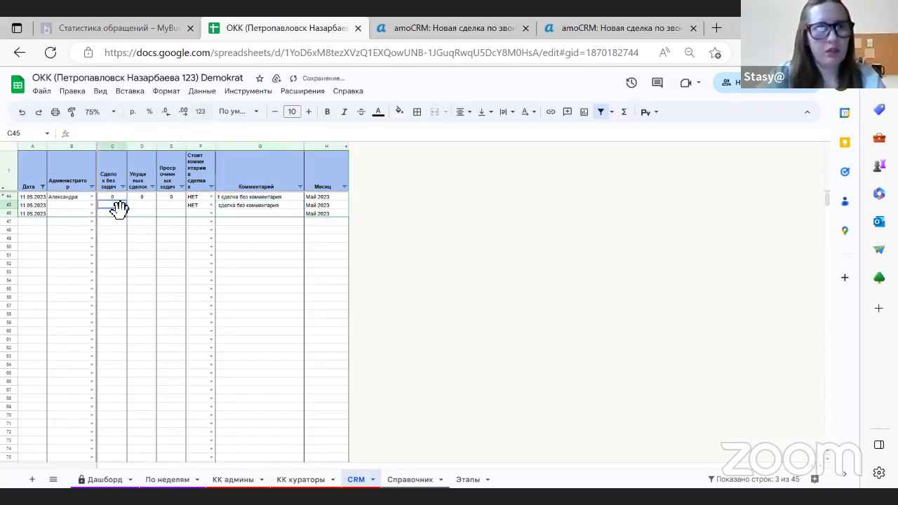
{"action": "left_click", "coordinate": [271, 205]}
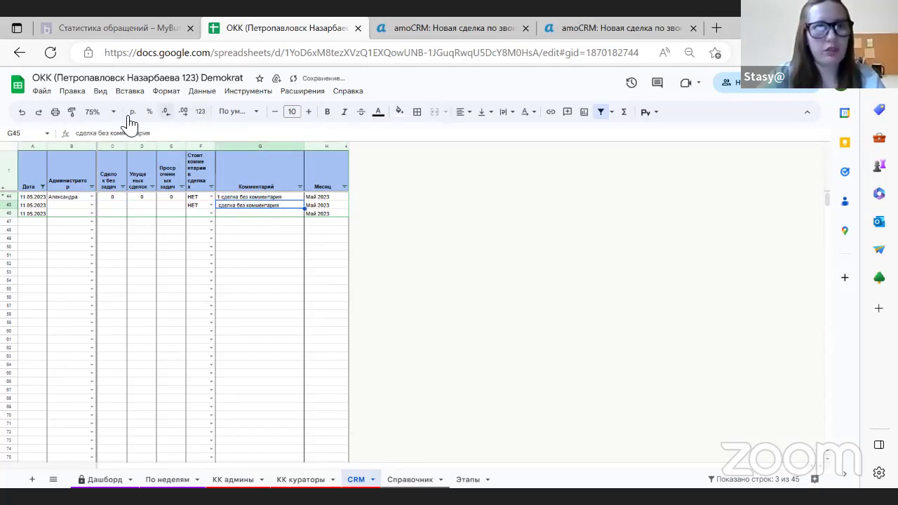
{"action": "left_click", "coordinate": [76, 133]}
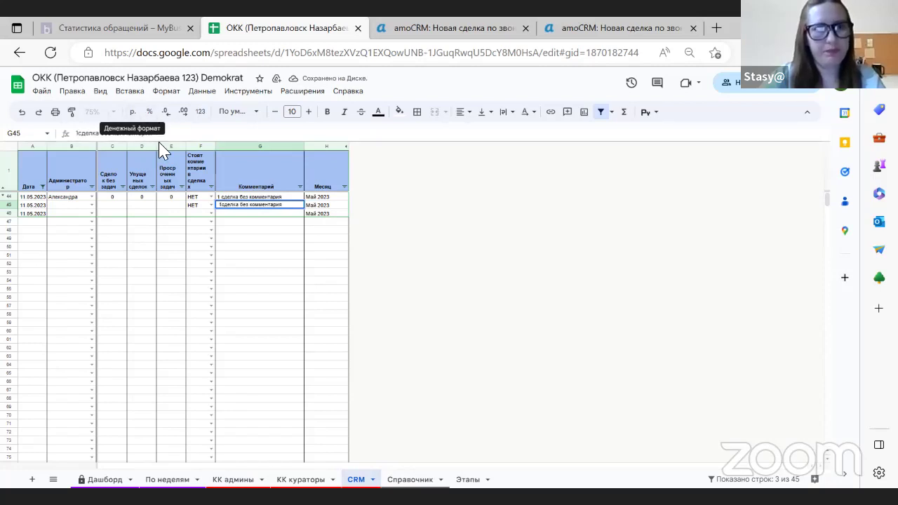
{"action": "type", "text": "1"}
Append ", задача связаться стоит поздно по дате на 15.05" to the row 45 comment
{"action": "left_click", "coordinate": [166, 133]}
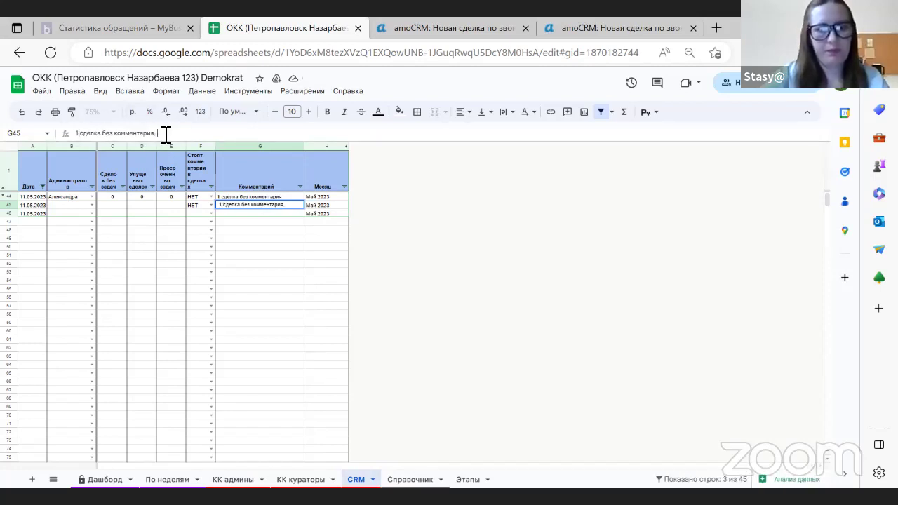
{"action": "type", "text": ", задача связаться стоит поздно по дате на 15.05"}
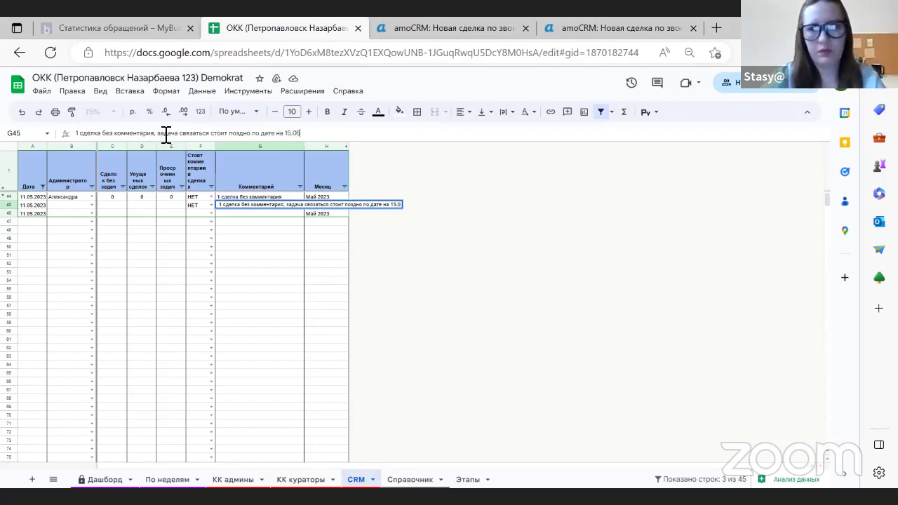
{"action": "left_click_drag", "start_coordinate": [260, 259], "coordinate": [259, 249]}
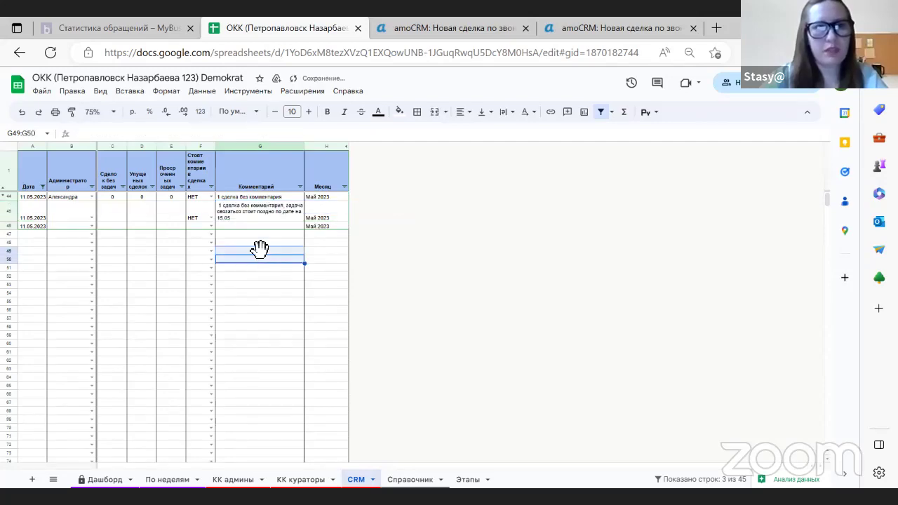
Close the reviewed amoCRM deal and start playing the incoming call in the remaining deal
{"action": "left_click", "coordinate": [485, 28]}
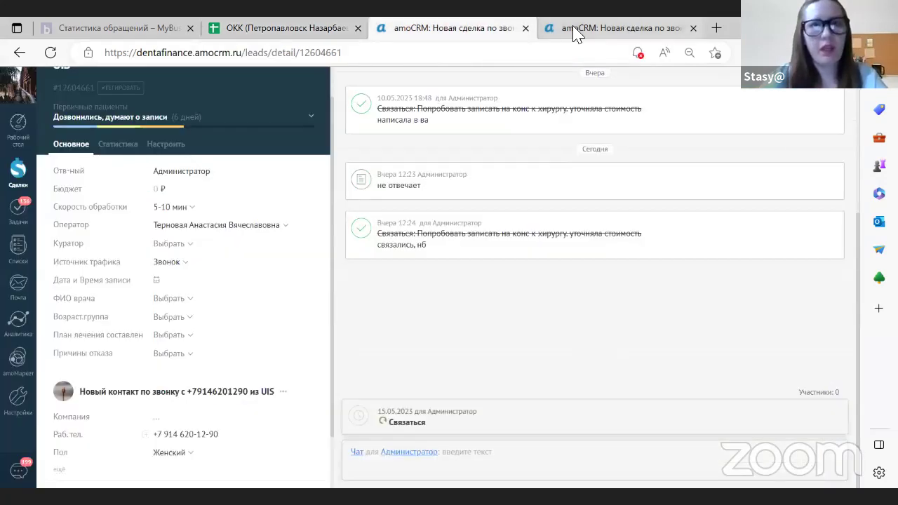
{"action": "left_click", "coordinate": [528, 28]}
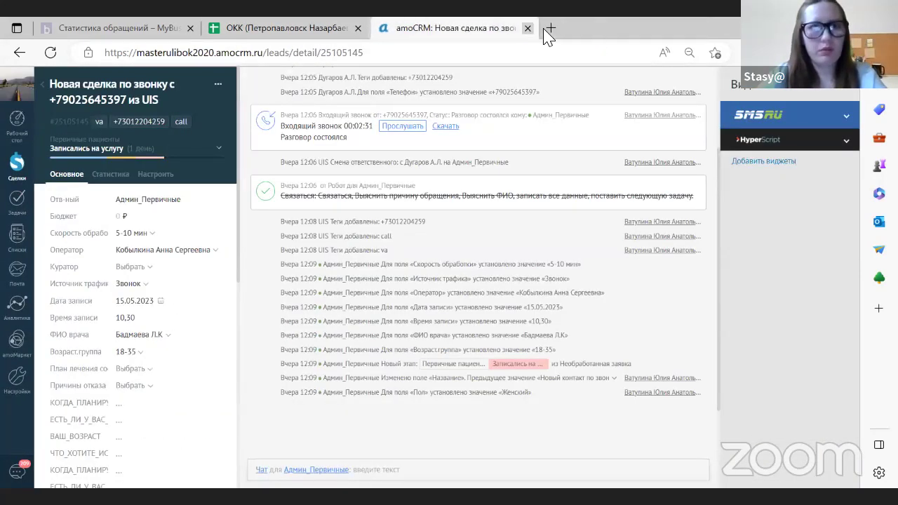
{"action": "scroll", "coordinate": [403, 254], "scroll_direction": "up", "scroll_amount": 2}
{"action": "left_click", "coordinate": [403, 251]}
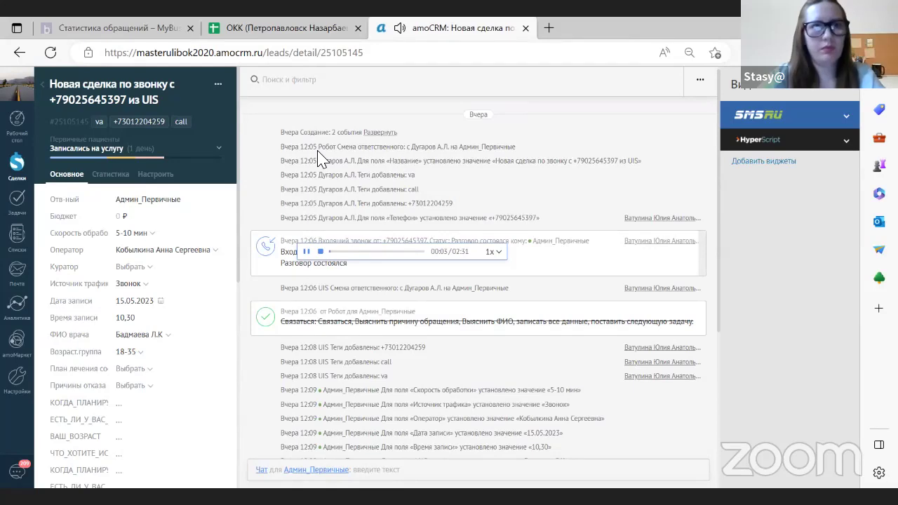
Copy the deal's link into row 759 of the "КК админы" sheet and enter the call duration 2:31
{"action": "key", "text": "ctrl+l"}
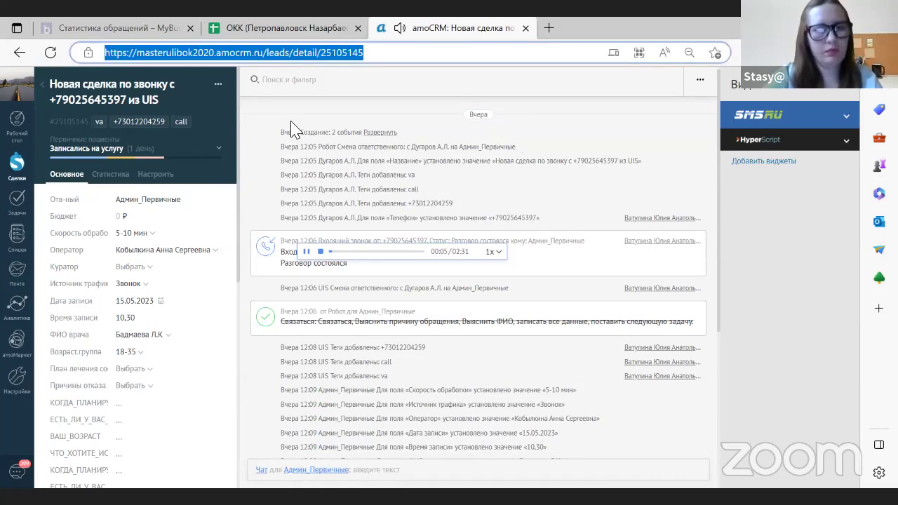
{"action": "left_click", "coordinate": [256, 27]}
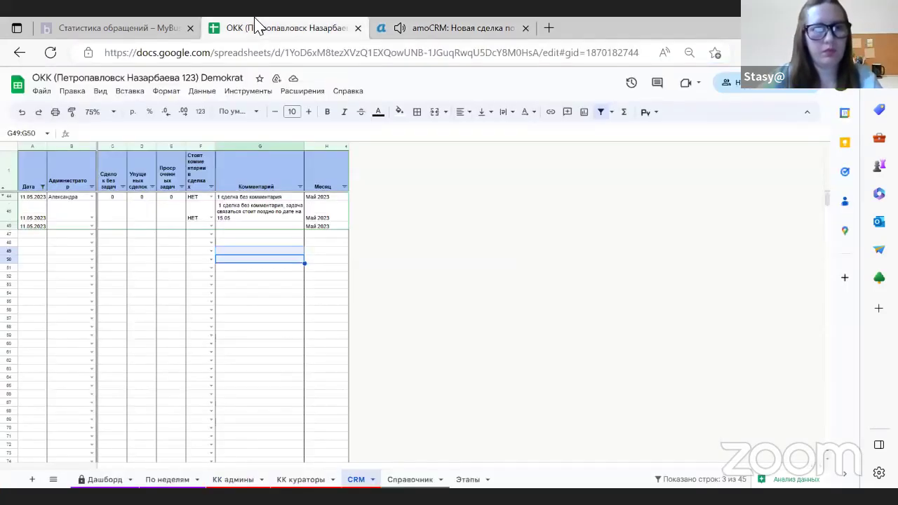
{"action": "left_click", "coordinate": [233, 479]}
{"action": "left_click", "coordinate": [62, 241]}
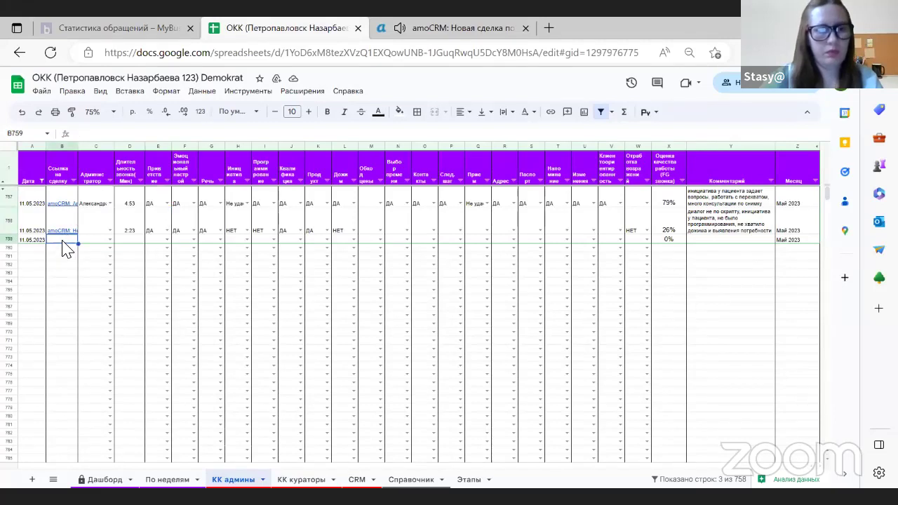
{"action": "key", "text": "ctrl+v"}
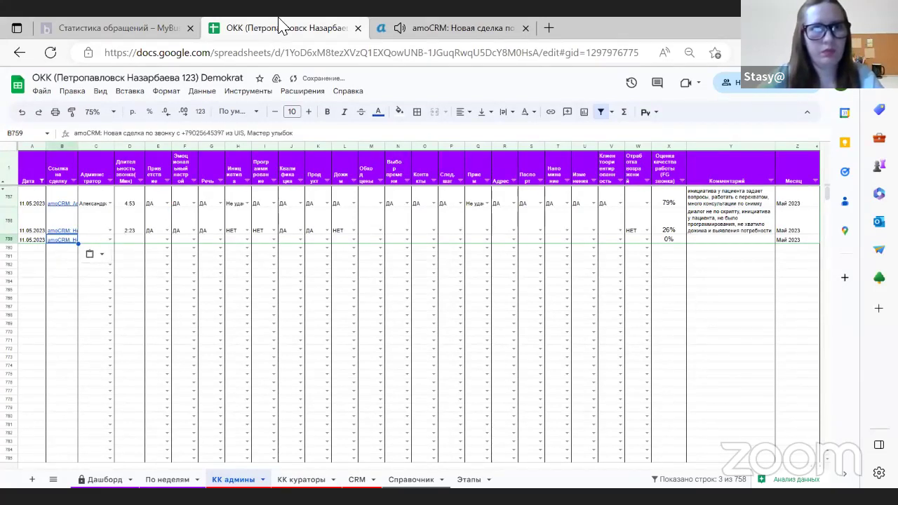
{"action": "left_click", "coordinate": [130, 241]}
{"action": "type", "text": "2"}
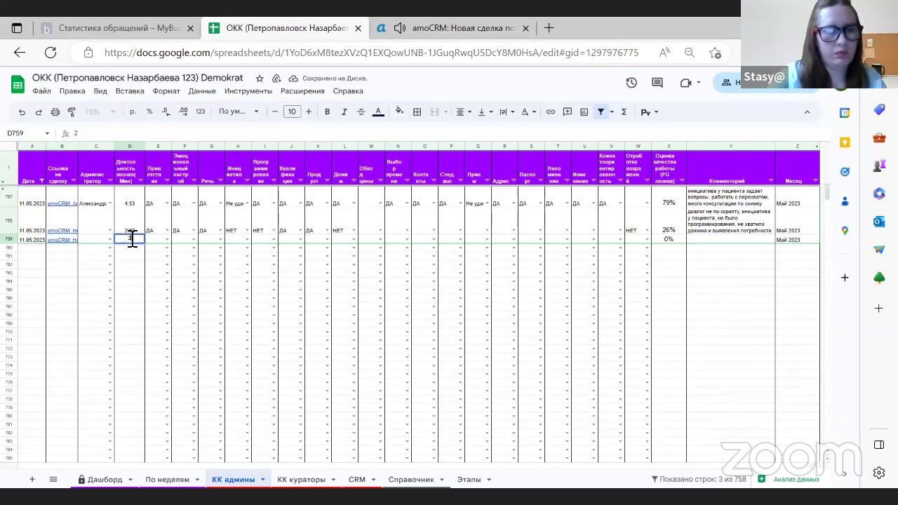
{"action": "type", "text": ":31"}
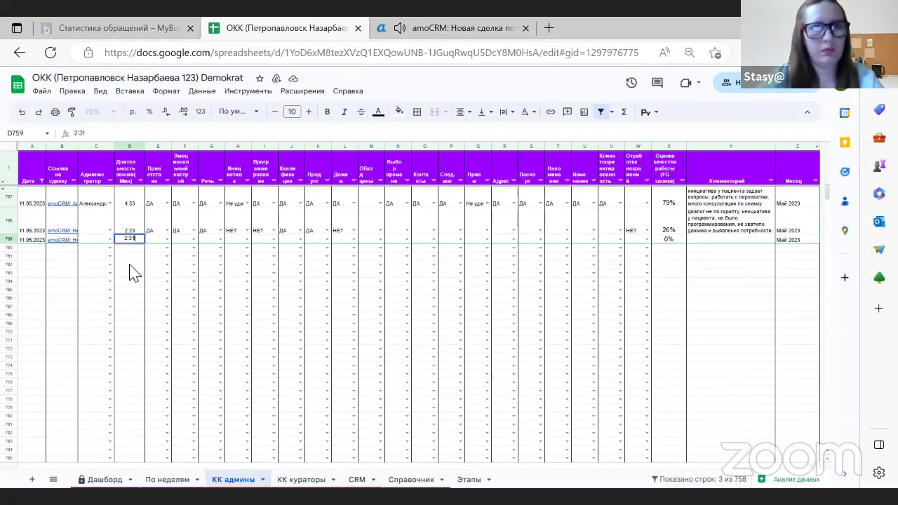
{"action": "left_click", "coordinate": [129, 273]}
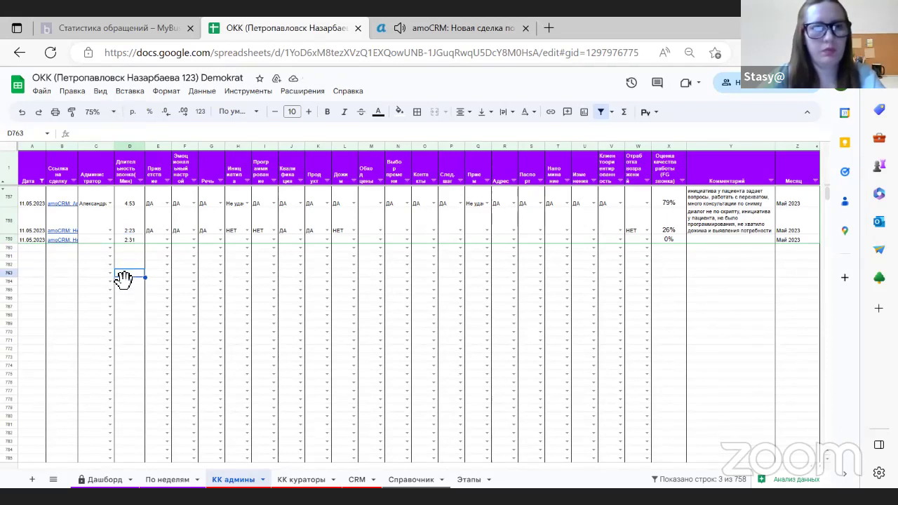
Rate "Приветствие", "Эмоциональный настрой" and "Речь" as ДА in row 759
{"action": "left_click", "coordinate": [167, 240]}
{"action": "left_click", "coordinate": [172, 251]}
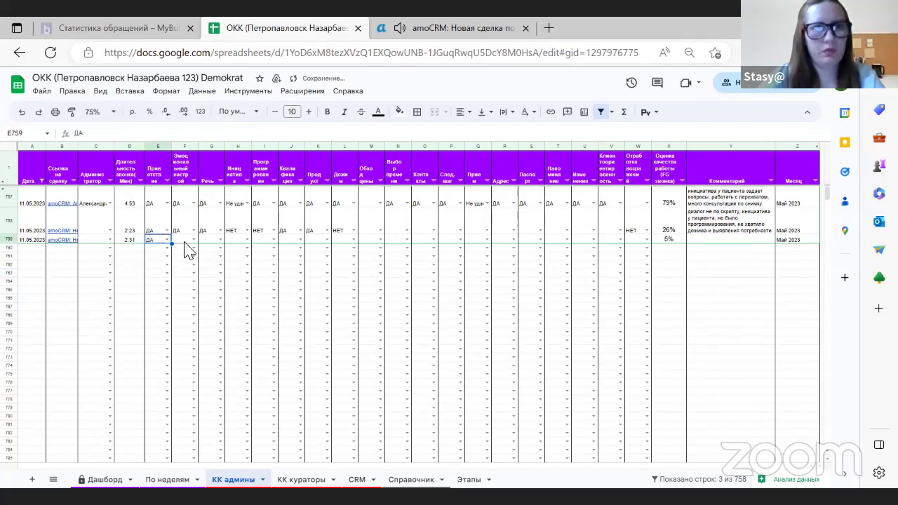
{"action": "left_click", "coordinate": [194, 239]}
{"action": "left_click", "coordinate": [198, 250]}
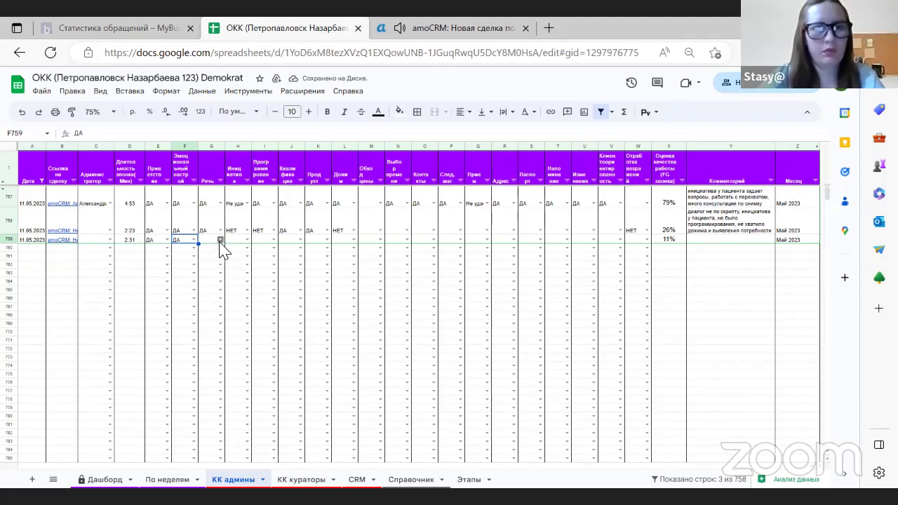
{"action": "left_click", "coordinate": [220, 241]}
{"action": "left_click", "coordinate": [223, 251]}
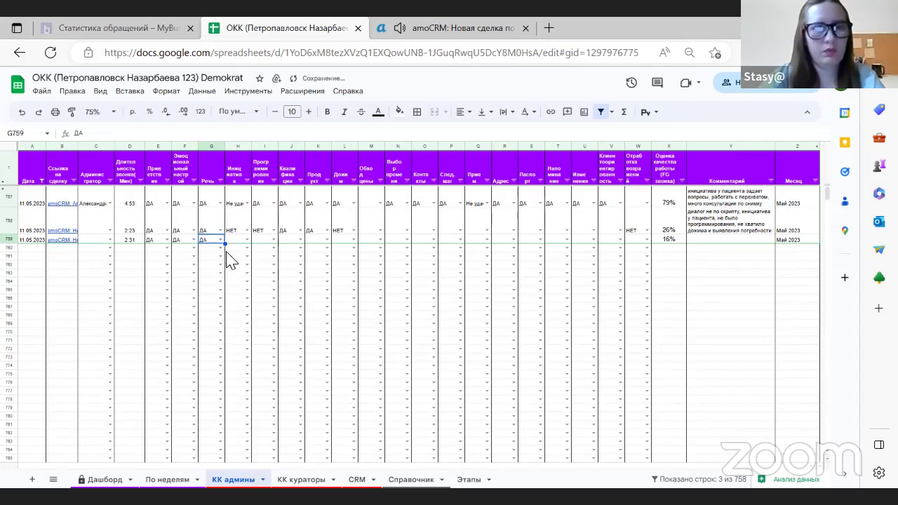
Rate "Инициатива" and "Программирование" as НЕТ in row 759
{"action": "left_click", "coordinate": [249, 239]}
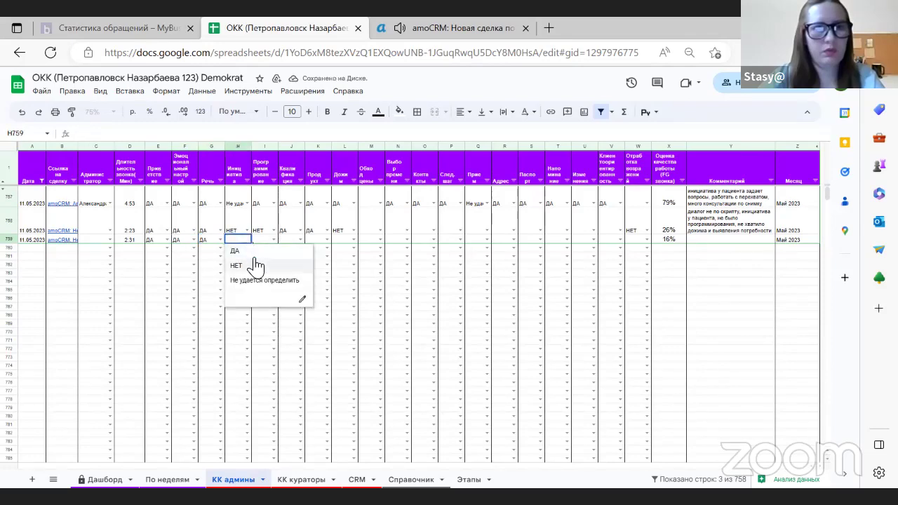
{"action": "left_click", "coordinate": [257, 257]}
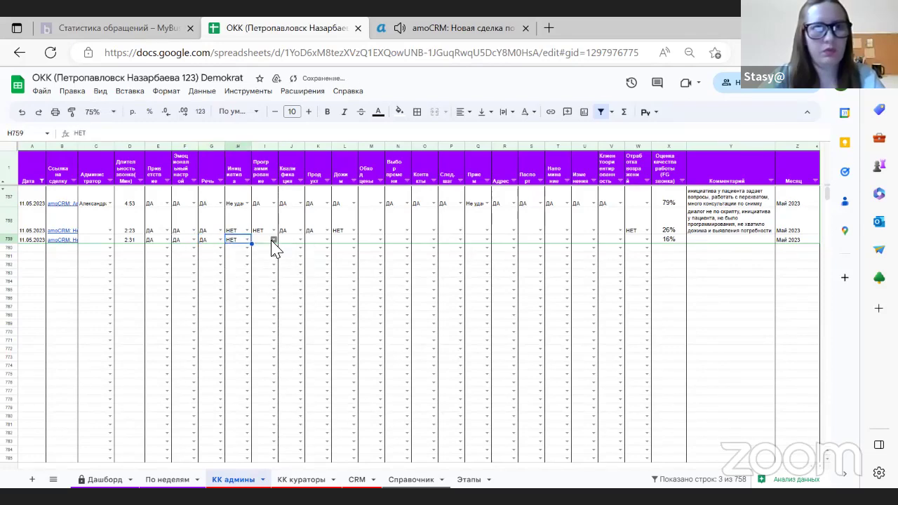
{"action": "left_click", "coordinate": [273, 242]}
{"action": "left_click", "coordinate": [265, 262]}
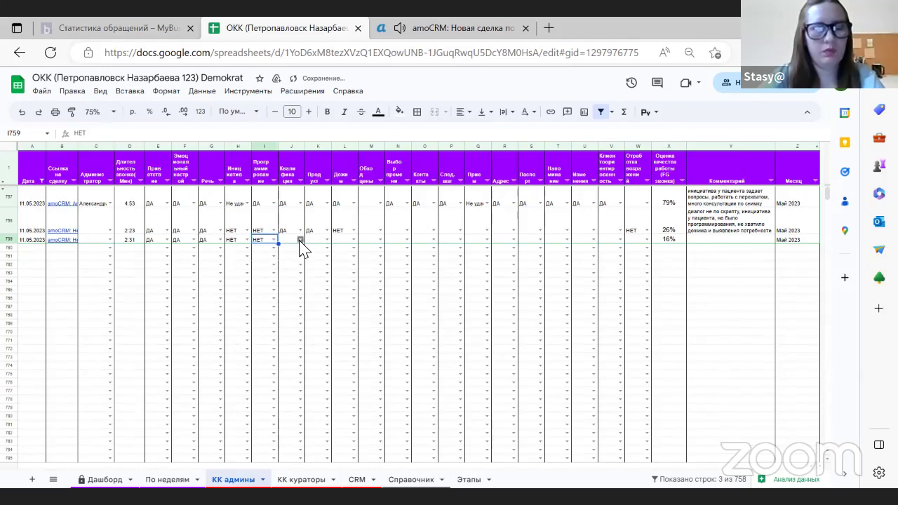
{"action": "left_click", "coordinate": [302, 241]}
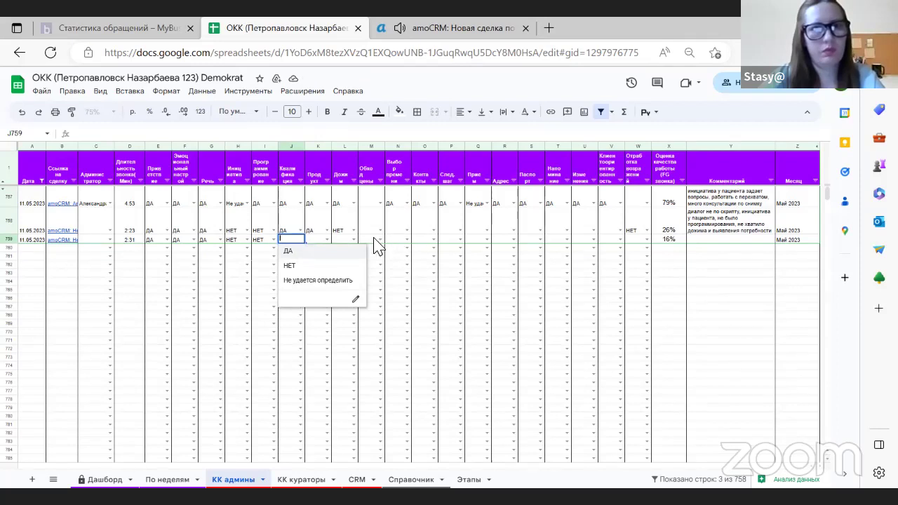
Rate "Контакты" as ДА and "Выбор времени" as НЕТ in row 759
{"action": "left_click", "coordinate": [407, 240]}
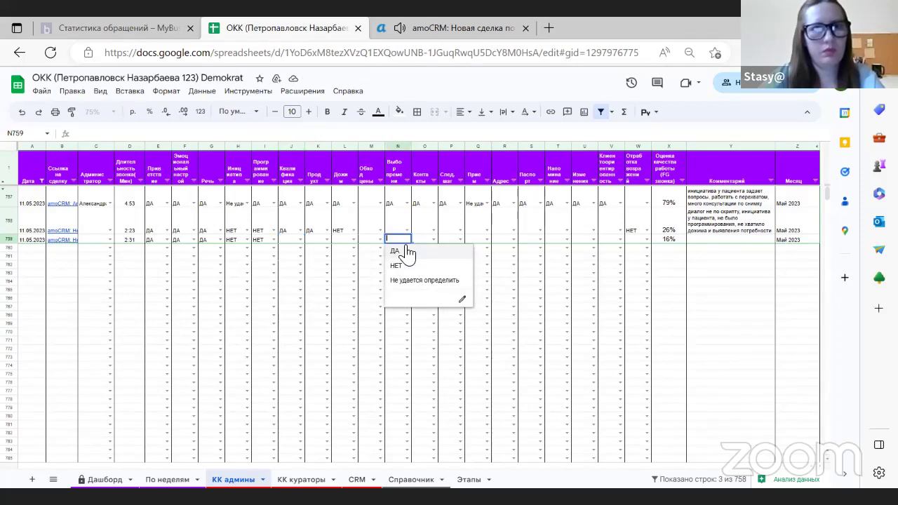
{"action": "left_click", "coordinate": [404, 251]}
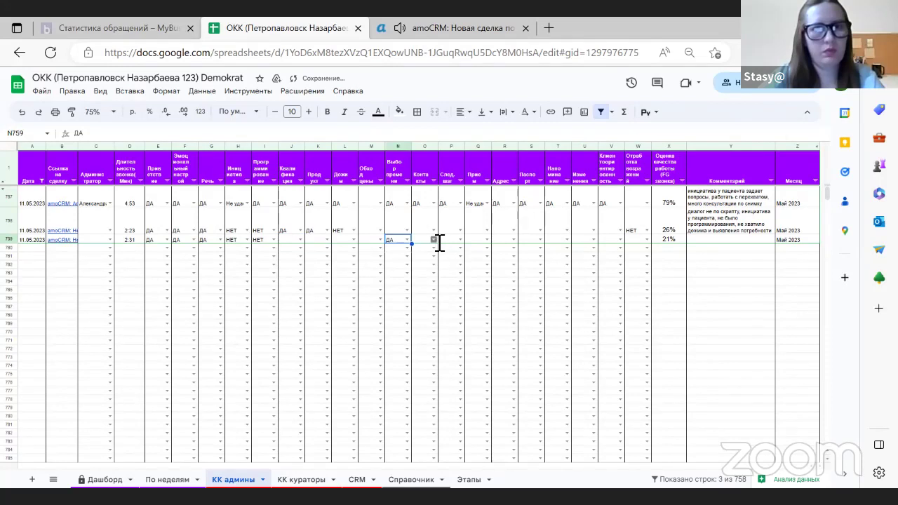
{"action": "left_click", "coordinate": [434, 241]}
{"action": "left_click", "coordinate": [435, 251]}
{"action": "left_click", "coordinate": [407, 240]}
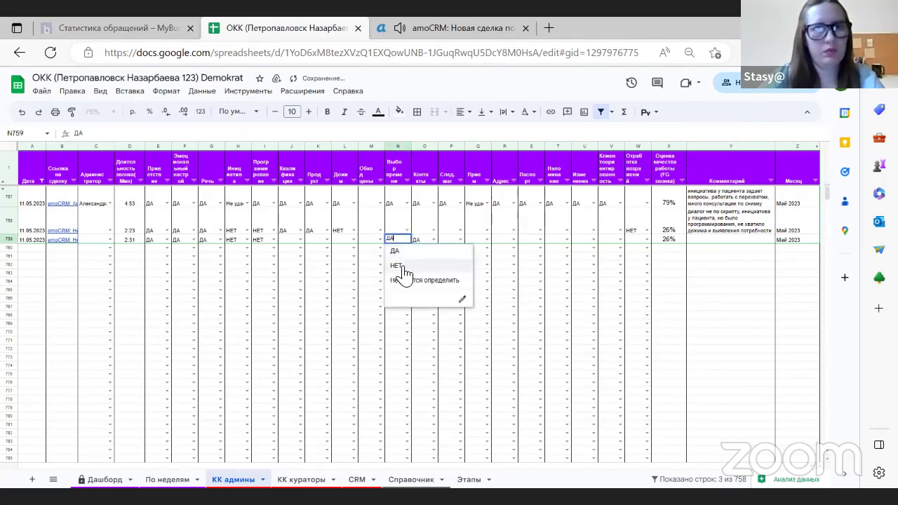
{"action": "left_click", "coordinate": [404, 267]}
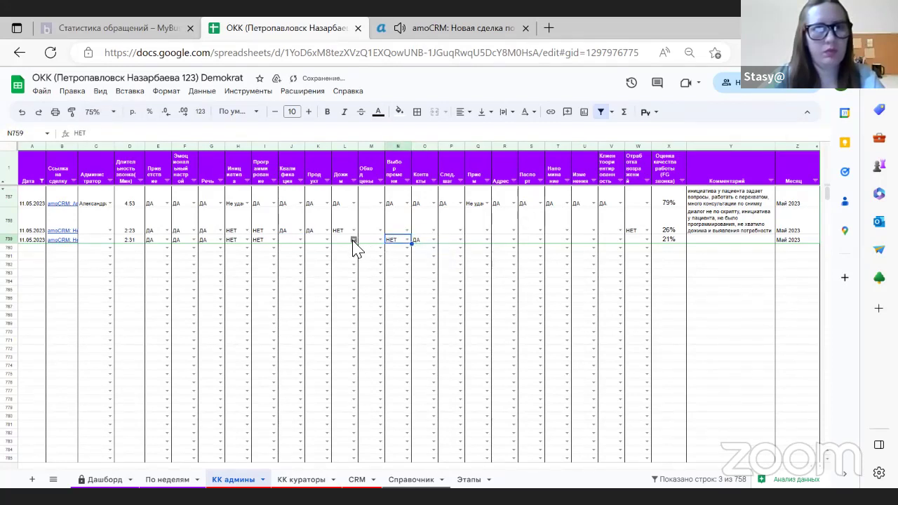
Rate "Дожим" as ДА and both "Продукт" and "Квалификация" as НЕТ in row 759
{"action": "left_click", "coordinate": [353, 240]}
{"action": "left_click", "coordinate": [354, 252]}
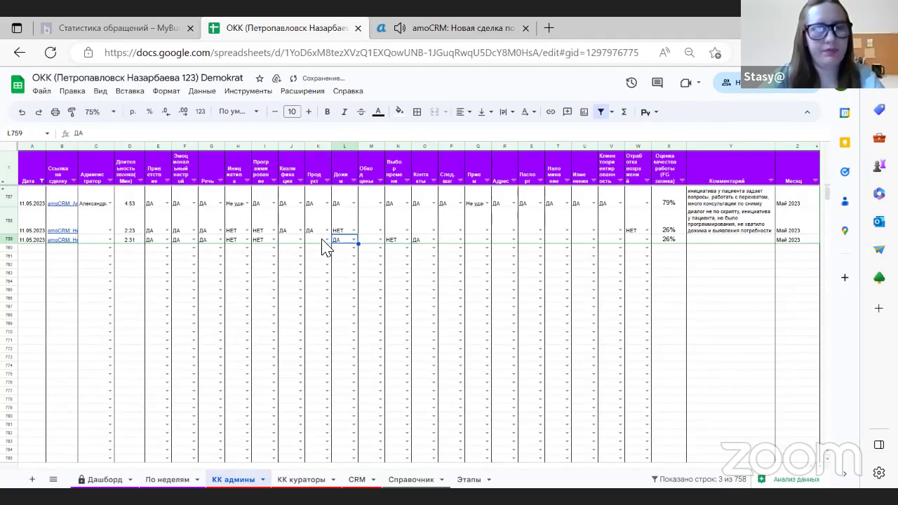
{"action": "left_click", "coordinate": [327, 240]}
{"action": "left_click", "coordinate": [314, 260]}
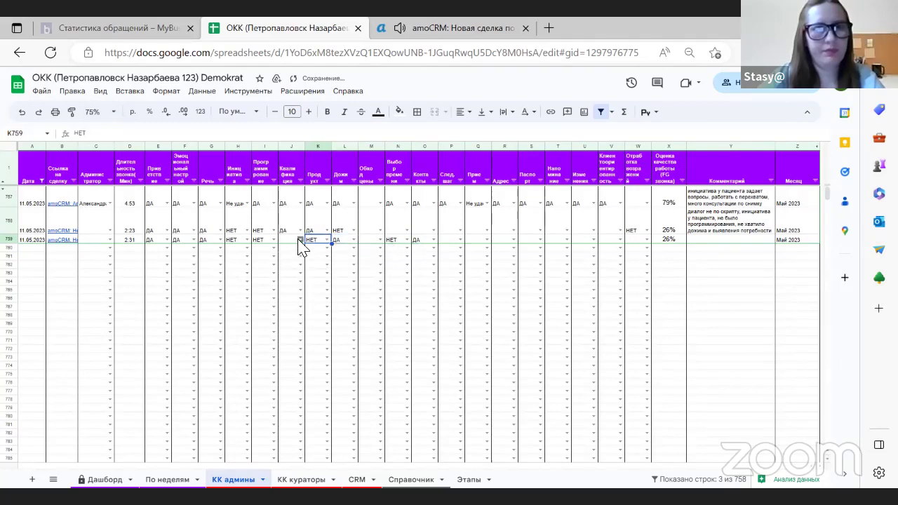
{"action": "left_click", "coordinate": [299, 240]}
{"action": "left_click", "coordinate": [298, 261]}
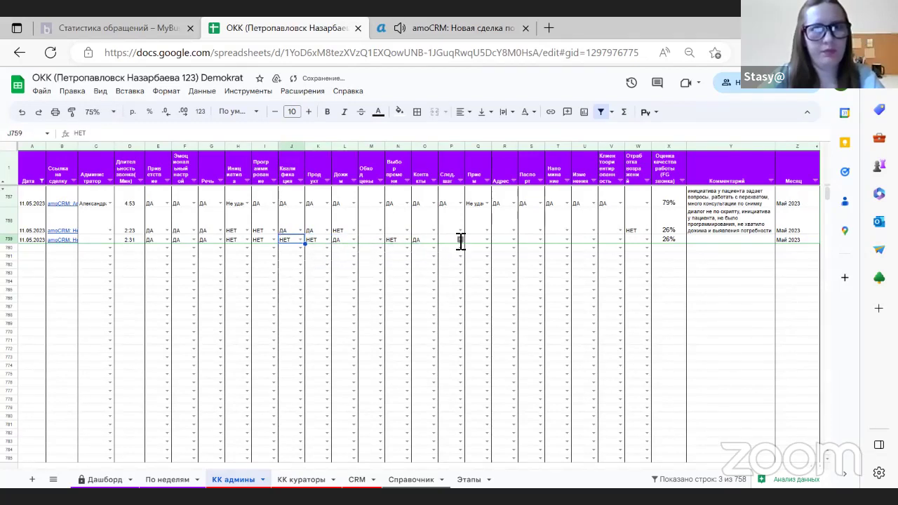
Rate "След. шаг", "Прием" and "Адрес" as ДА in row 759
{"action": "left_click", "coordinate": [461, 240]}
{"action": "left_click", "coordinate": [455, 253]}
{"action": "left_click", "coordinate": [487, 239]}
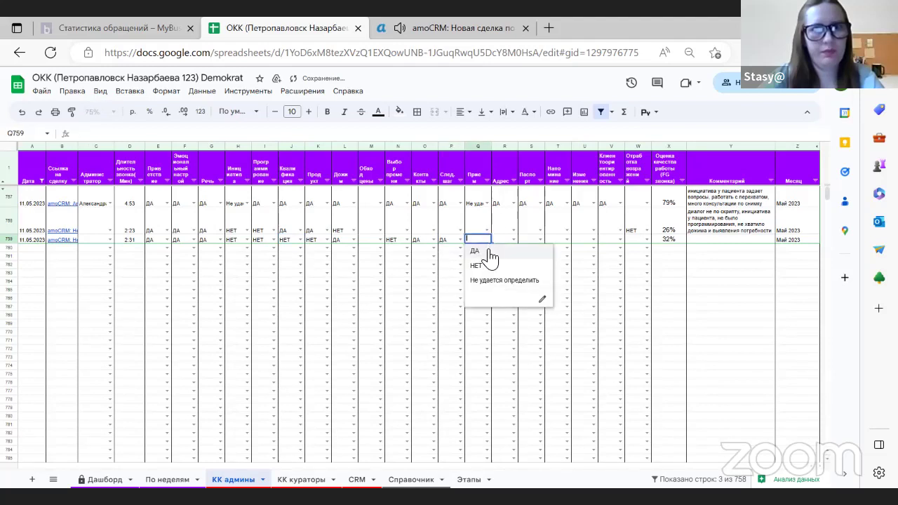
{"action": "left_click", "coordinate": [484, 251]}
{"action": "left_click", "coordinate": [510, 242]}
{"action": "left_click", "coordinate": [513, 242]}
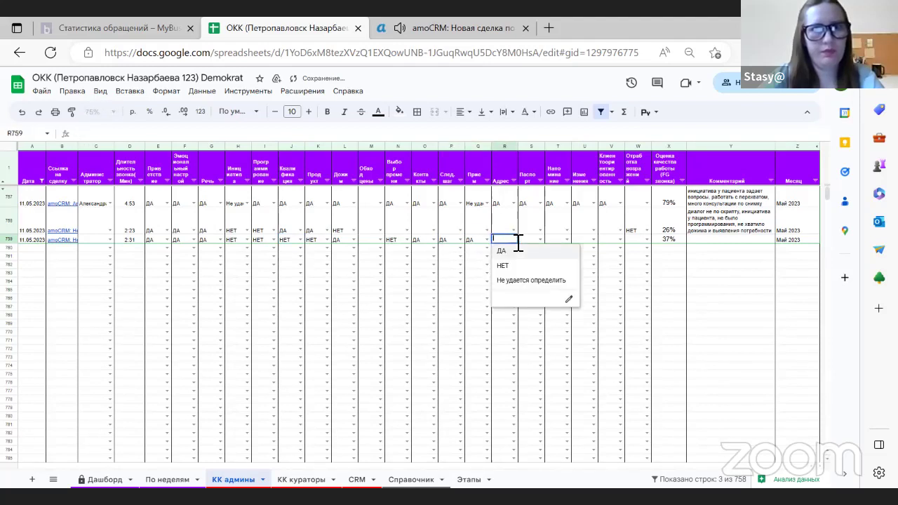
{"action": "left_click", "coordinate": [512, 252]}
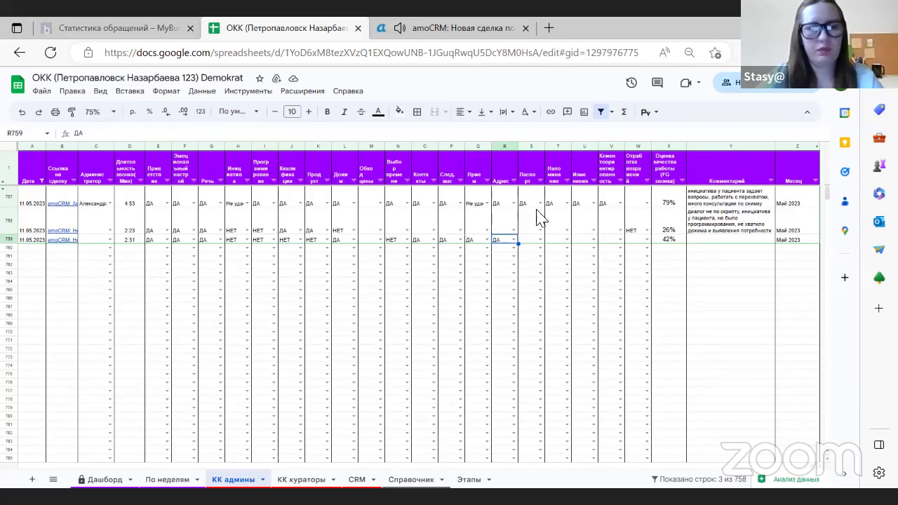
Check the deal's event feed in amoCRM during call playback, then set "Паспорт" and "Квалификация" to ДА in row 759
{"action": "left_click", "coordinate": [457, 26]}
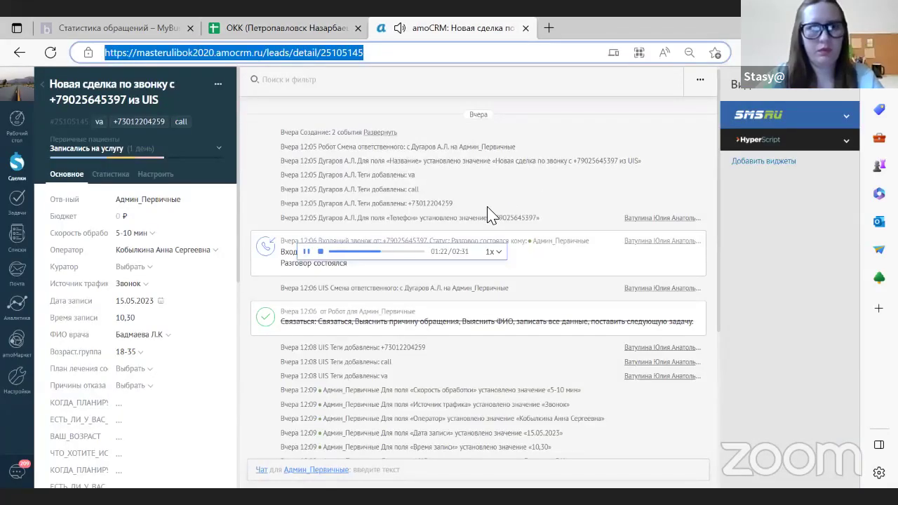
{"action": "scroll", "coordinate": [488, 213], "scroll_direction": "down", "scroll_amount": 3}
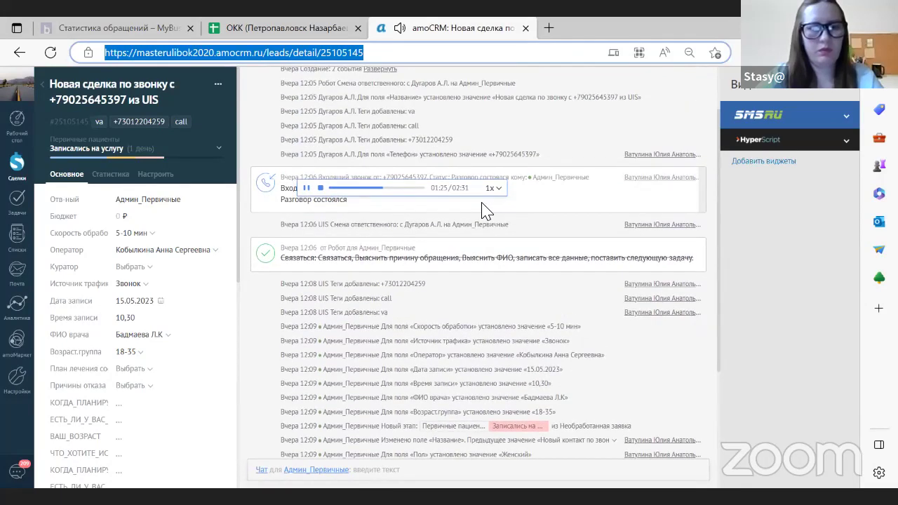
{"action": "scroll", "coordinate": [484, 211], "scroll_direction": "down", "scroll_amount": 3}
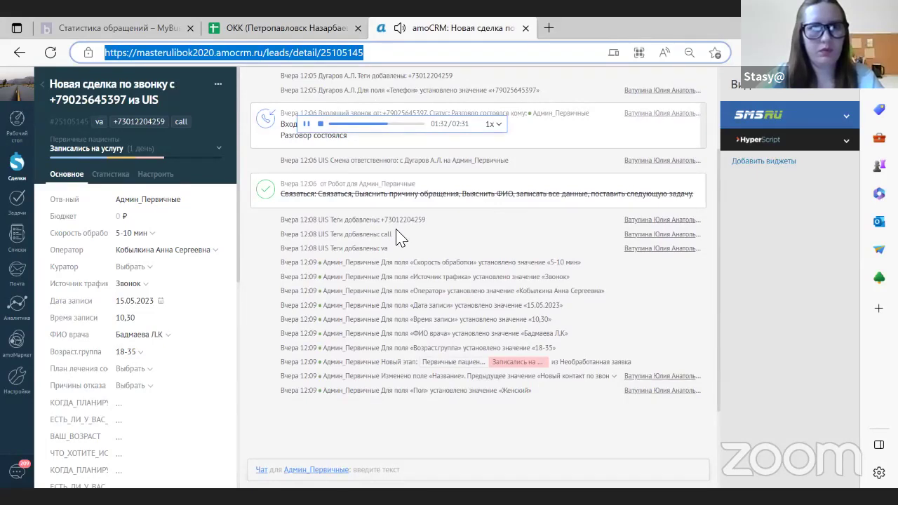
{"action": "key", "text": "ctrl+shift+Tab"}
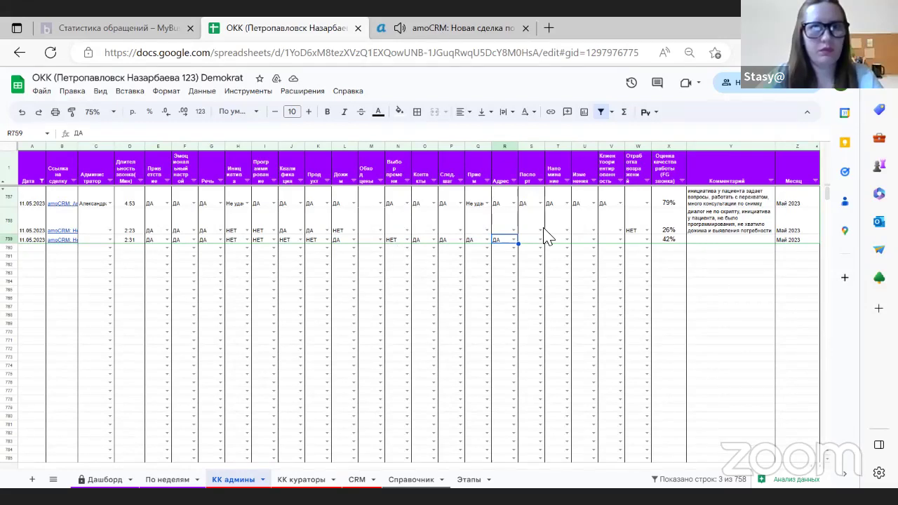
{"action": "key", "text": "ctrl+Tab"}
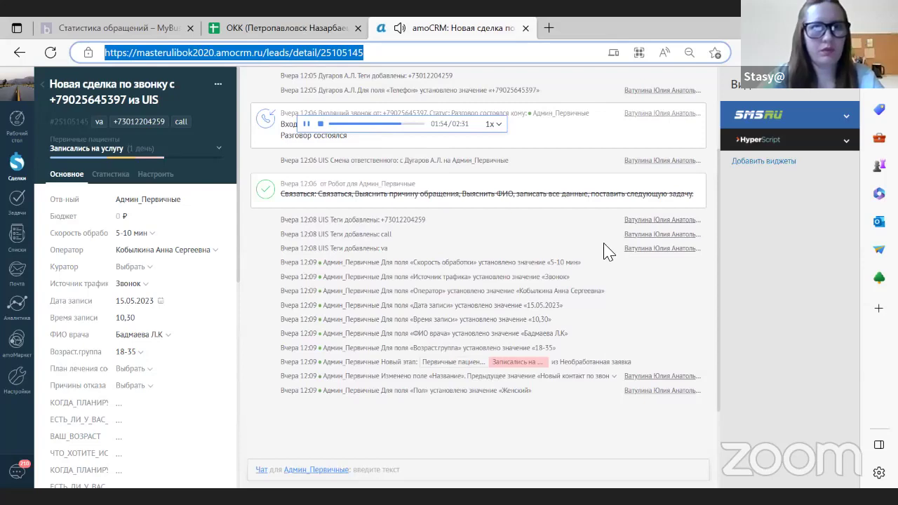
{"action": "key", "text": "ctrl+shift+Tab"}
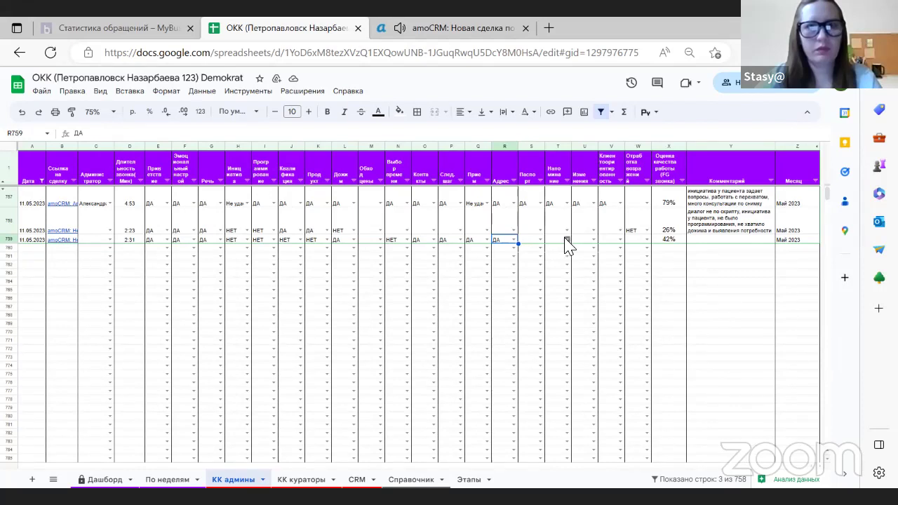
{"action": "left_click", "coordinate": [539, 240]}
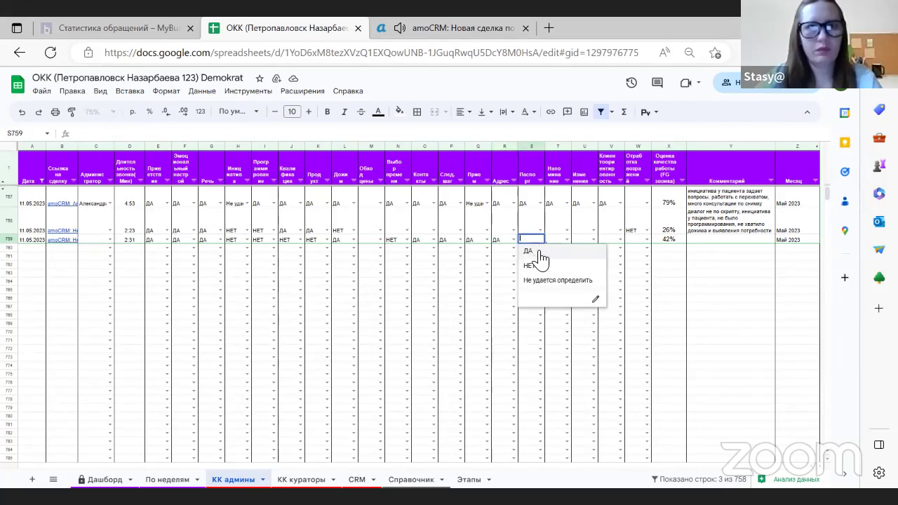
{"action": "left_click", "coordinate": [537, 251]}
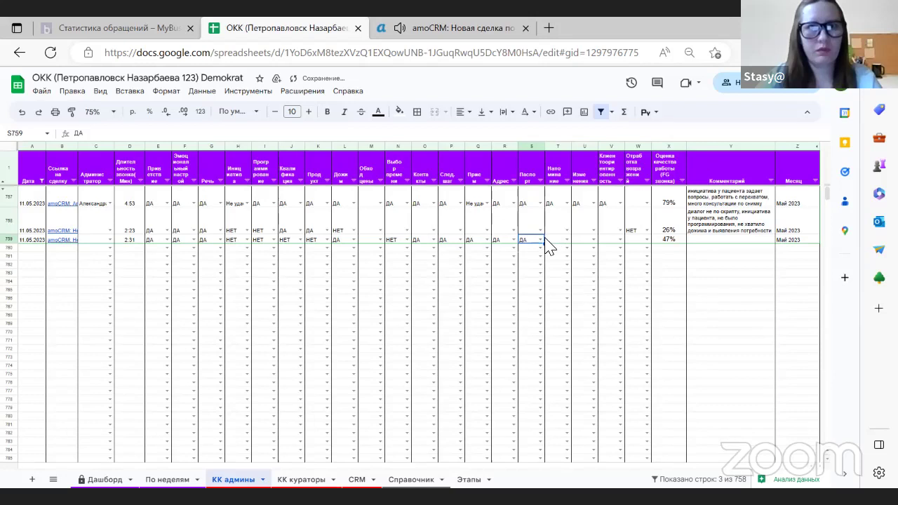
{"action": "left_click", "coordinate": [302, 240]}
{"action": "left_click", "coordinate": [304, 249]}
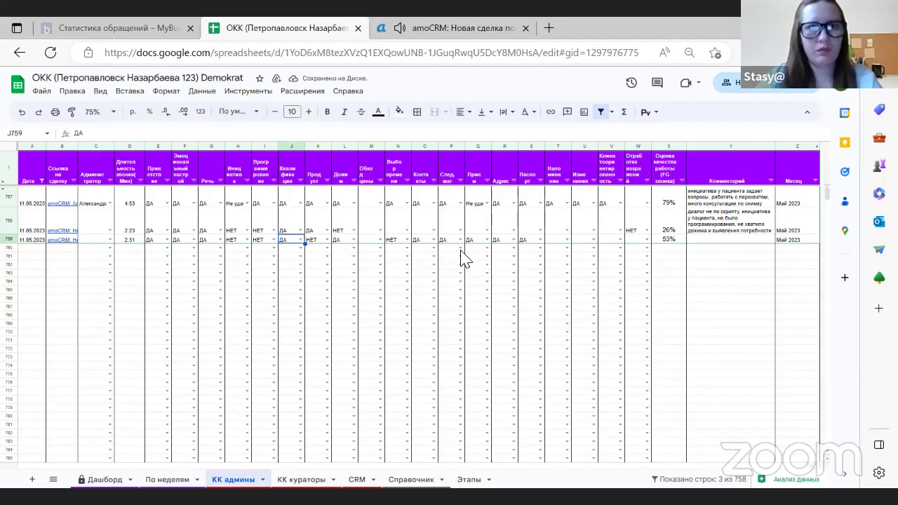
Rate "Изменения" and "Клиентоориентированность" as ДА and "Напоминание" as НЕТ in row 759
{"action": "left_click", "coordinate": [591, 240]}
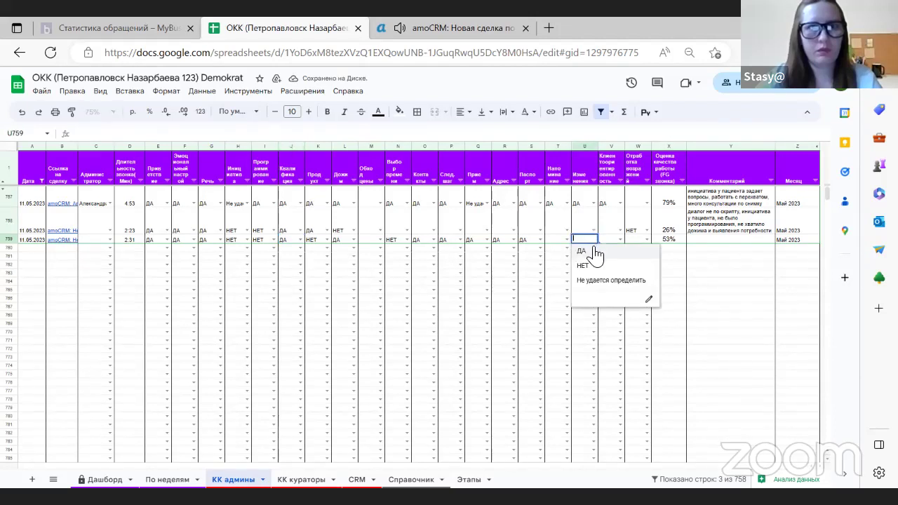
{"action": "left_click", "coordinate": [593, 251]}
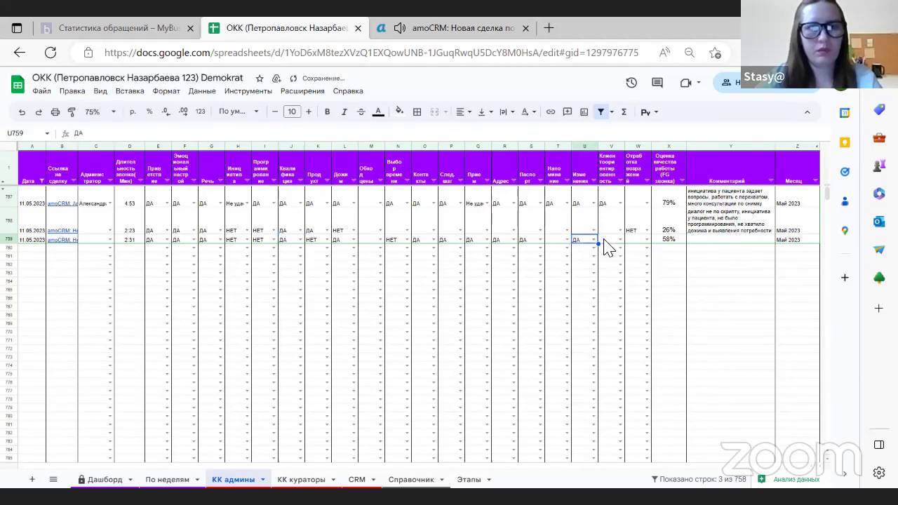
{"action": "left_click", "coordinate": [567, 240]}
{"action": "left_click", "coordinate": [567, 265]}
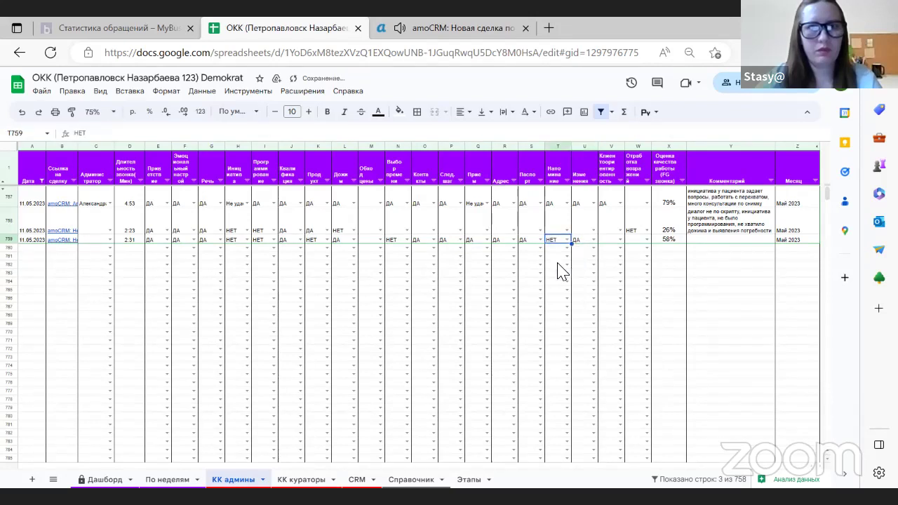
{"action": "left_click", "coordinate": [620, 240]}
{"action": "left_click", "coordinate": [619, 251]}
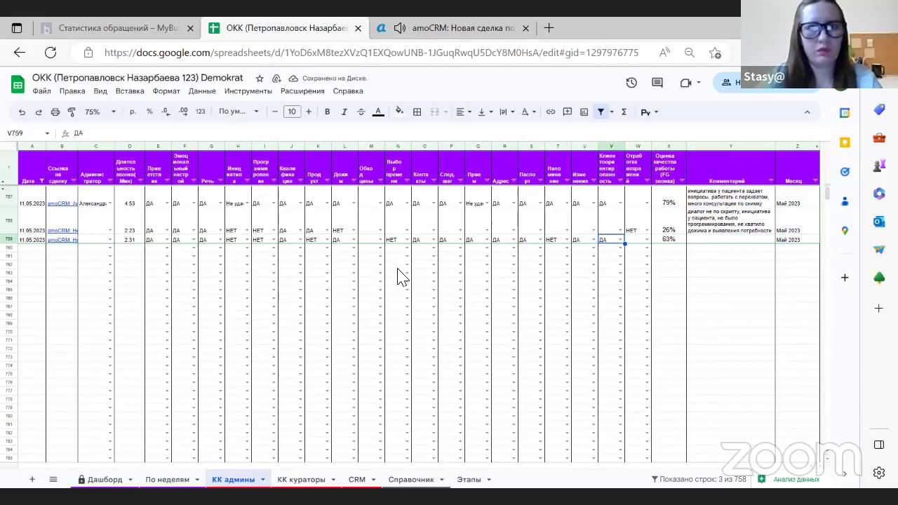
Review the deal's fields, event feed and scheduled task in amoCRM alongside the ratings and comment cell of row 759
{"action": "left_click", "coordinate": [481, 26]}
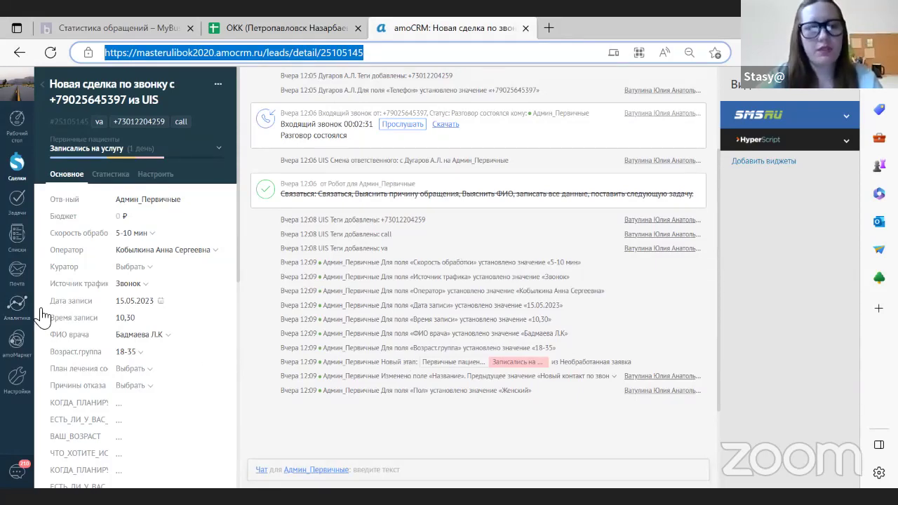
{"action": "scroll", "coordinate": [505, 297], "scroll_direction": "up", "scroll_amount": 2}
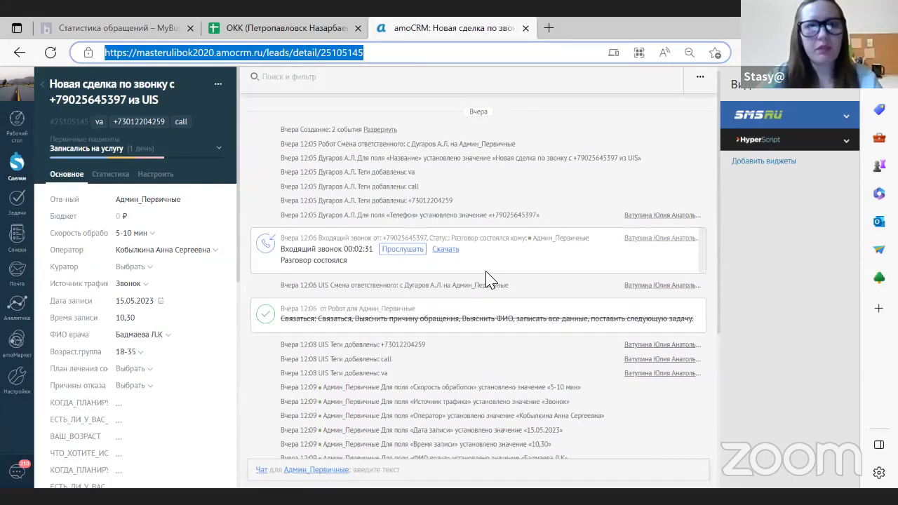
{"action": "scroll", "coordinate": [487, 281], "scroll_direction": "down", "scroll_amount": 1}
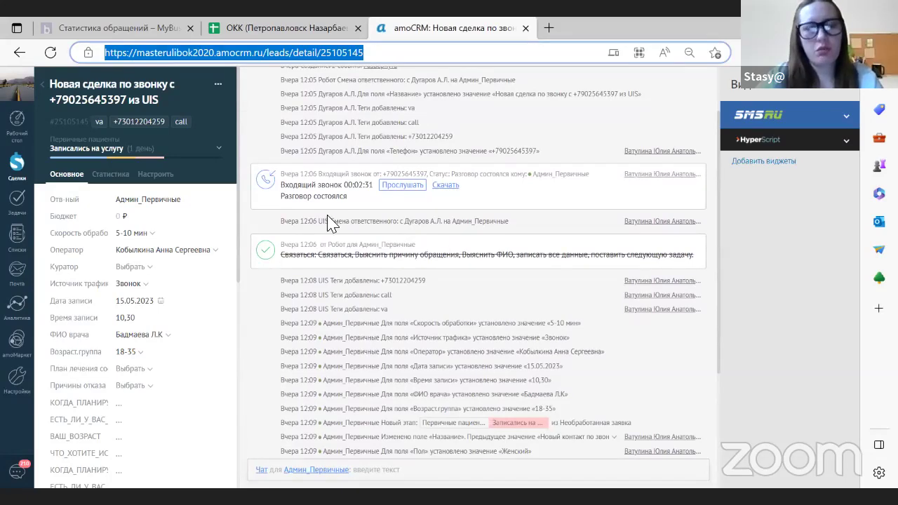
{"action": "scroll", "coordinate": [470, 240], "scroll_direction": "down", "scroll_amount": 3}
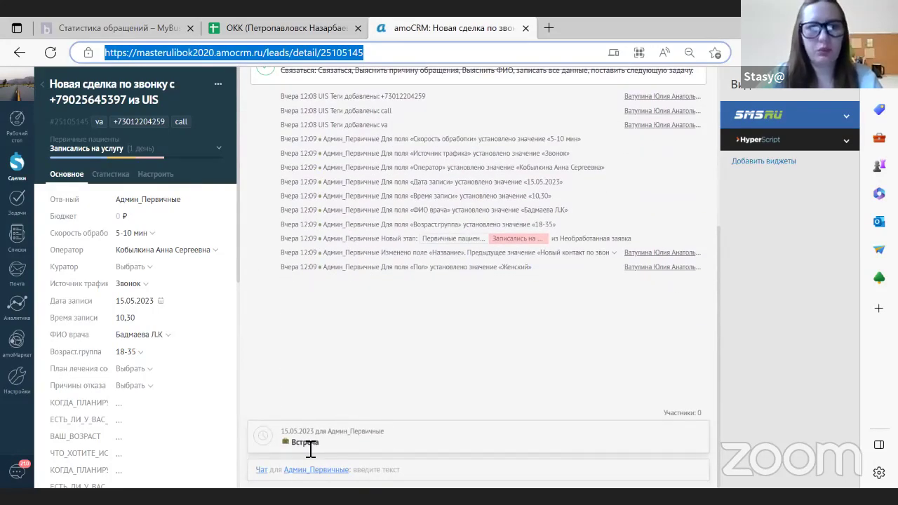
{"action": "scroll", "coordinate": [415, 372], "scroll_direction": "up", "scroll_amount": 3}
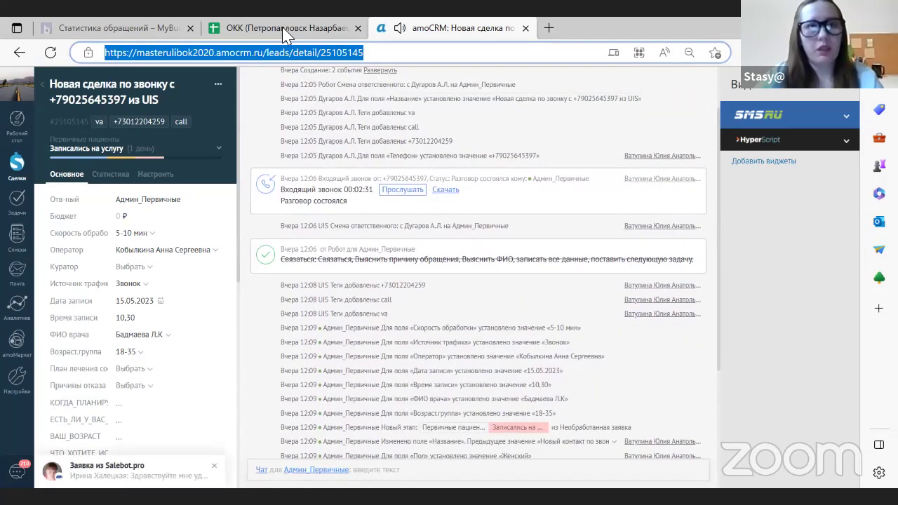
{"action": "left_click", "coordinate": [286, 32]}
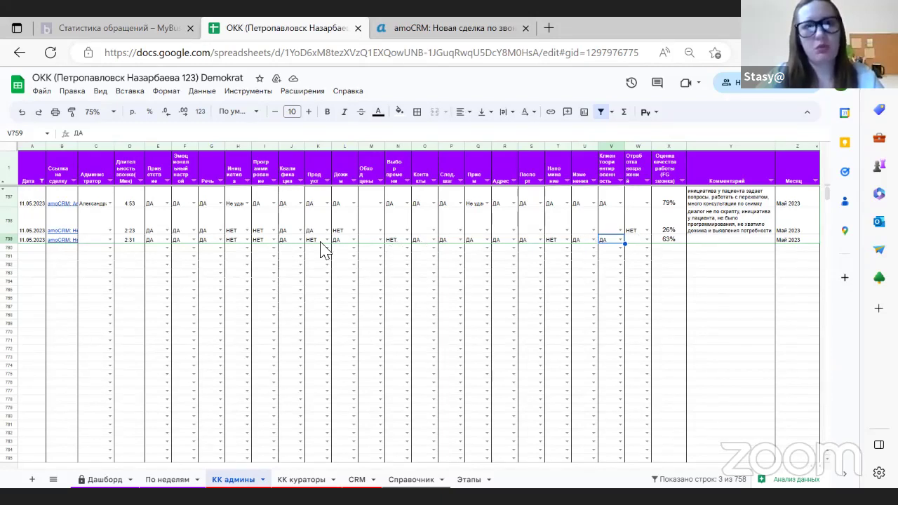
{"action": "left_click", "coordinate": [725, 245]}
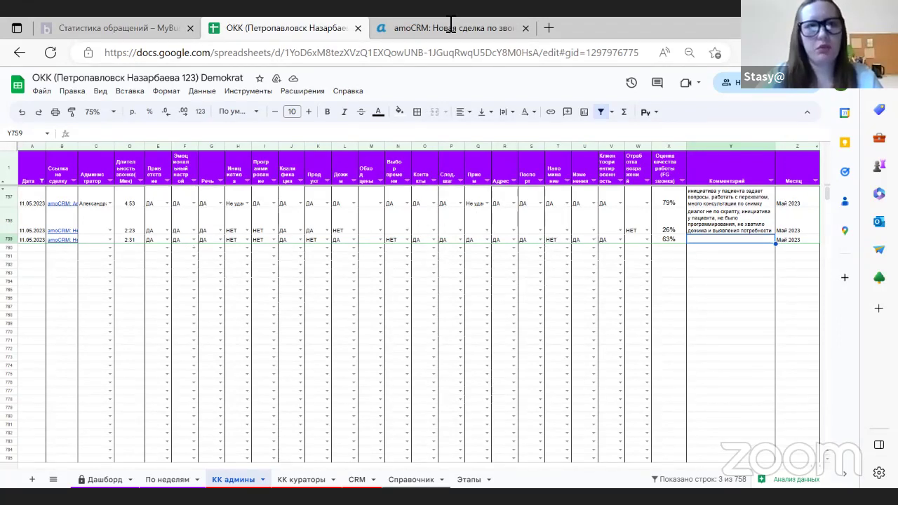
{"action": "key", "text": "ctrl+Tab"}
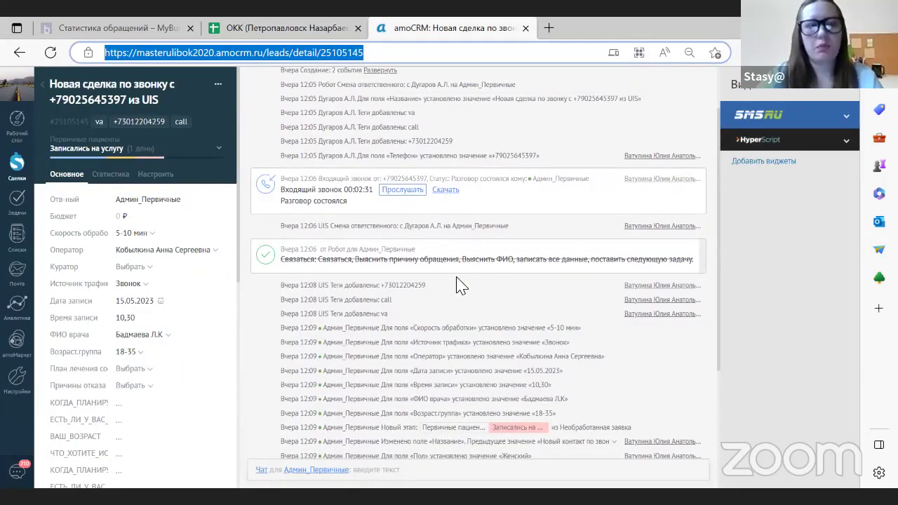
{"action": "scroll", "coordinate": [462, 284], "scroll_direction": "down", "scroll_amount": 1}
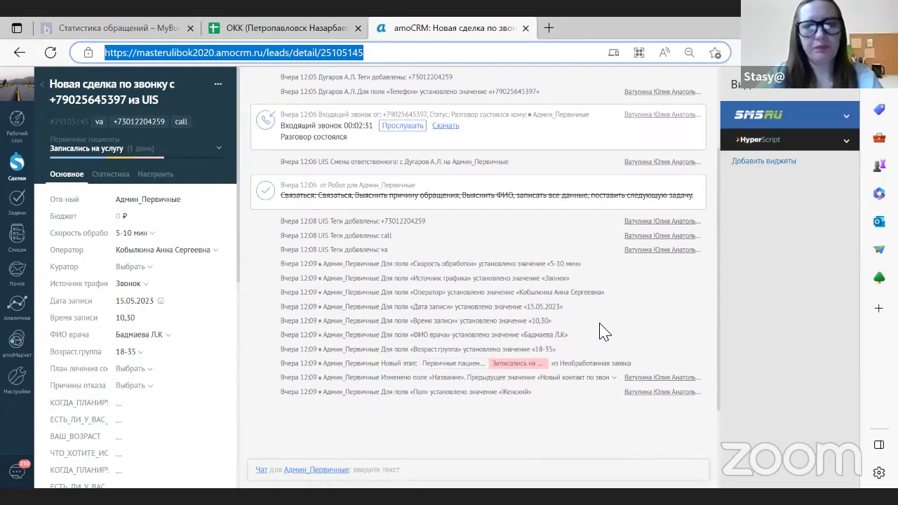